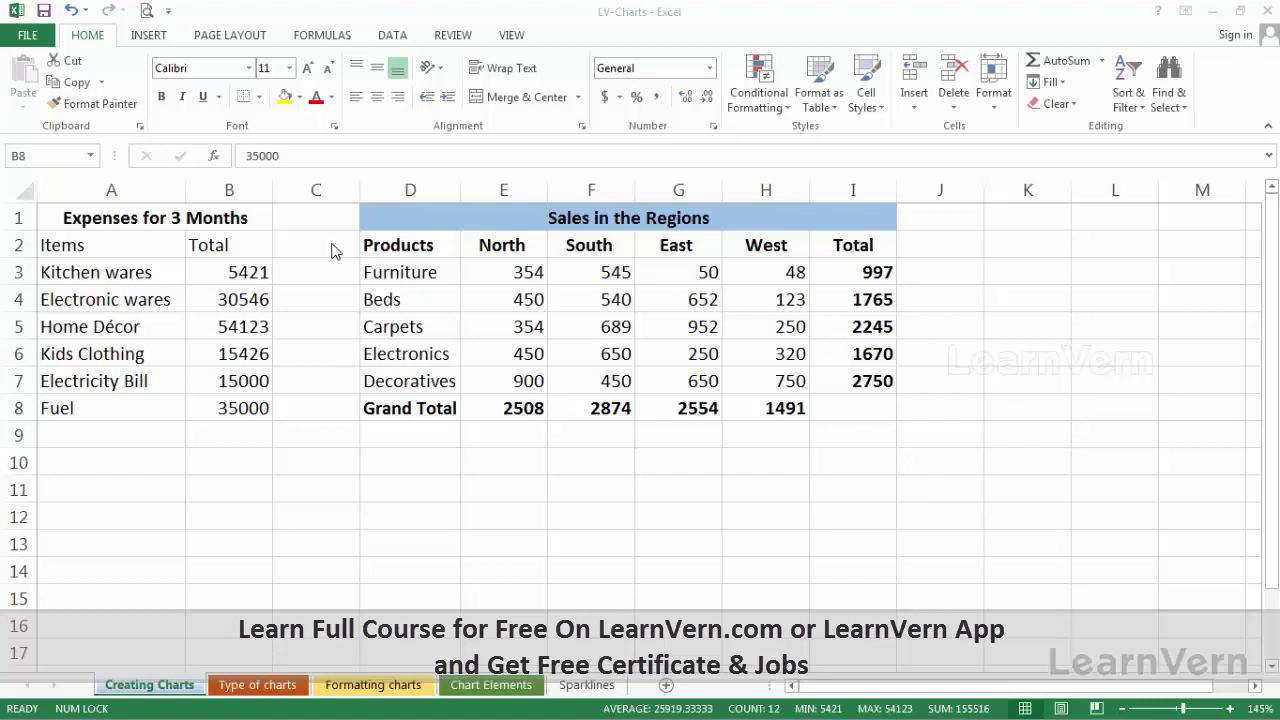
- Select the expense items A3:B8 and insert a default clustered column chart with Alt+F1
shift+click(85, 274)
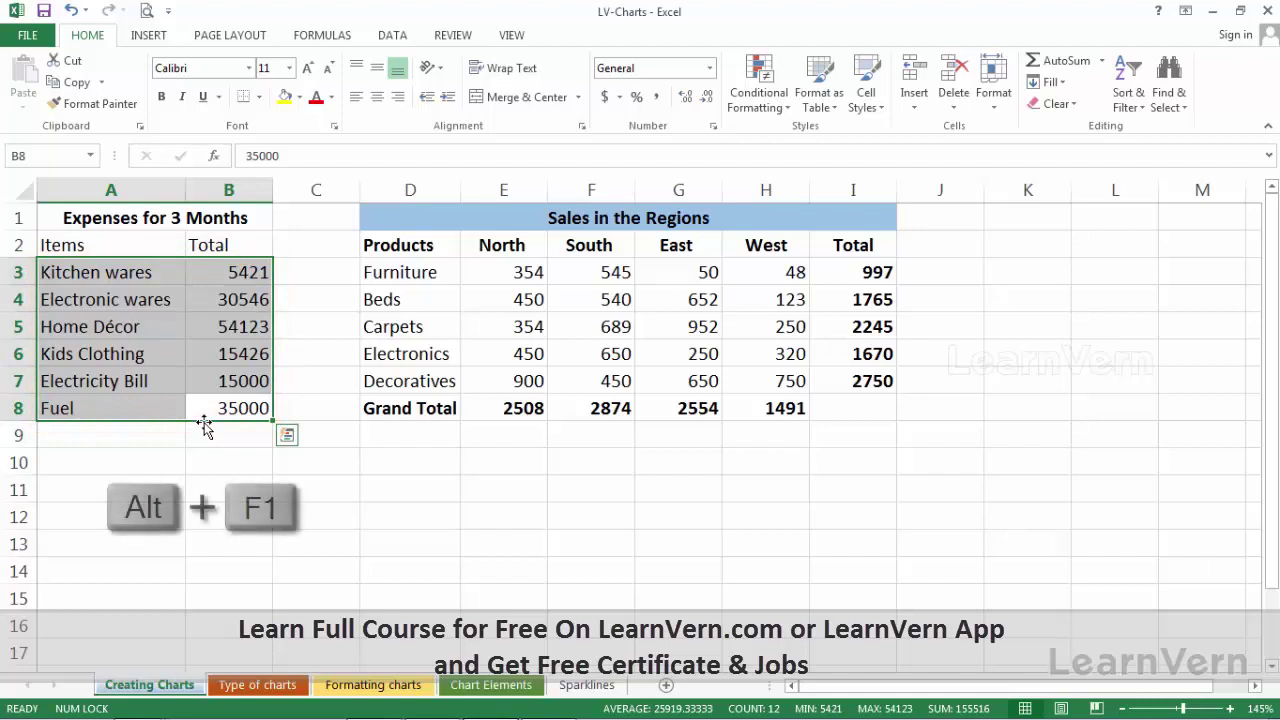
key(alt+F1)
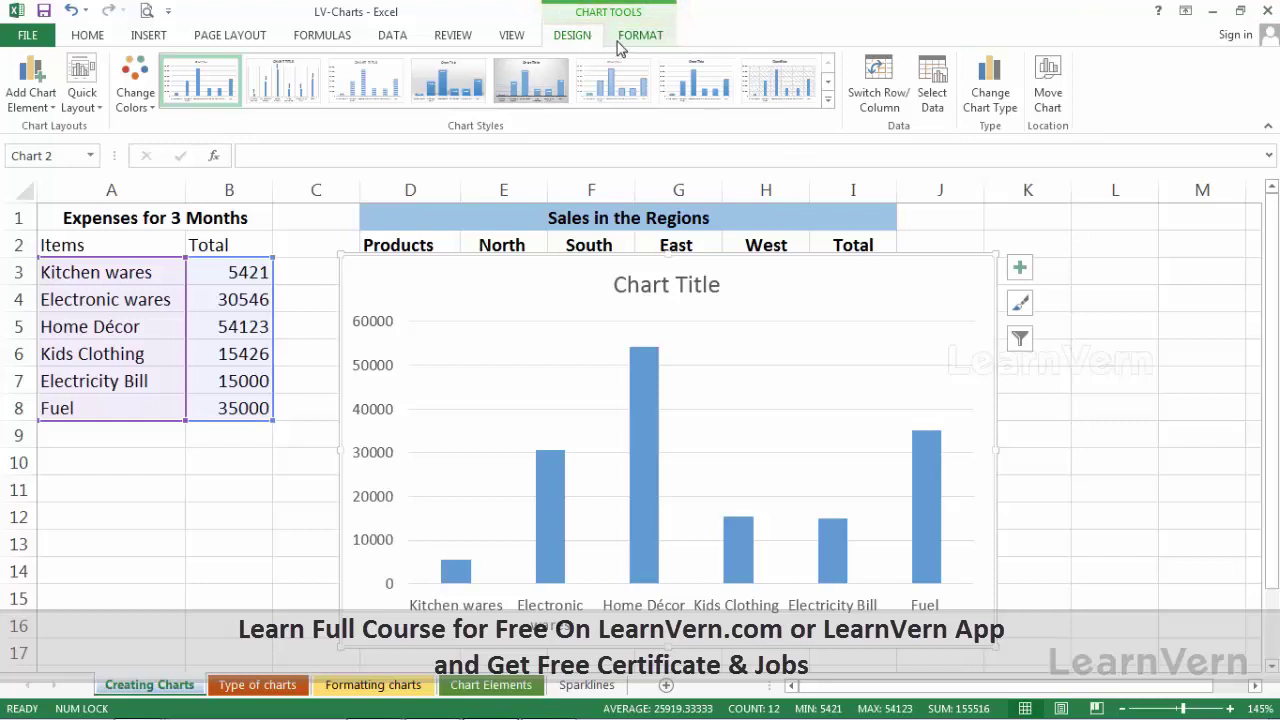
click(625, 40)
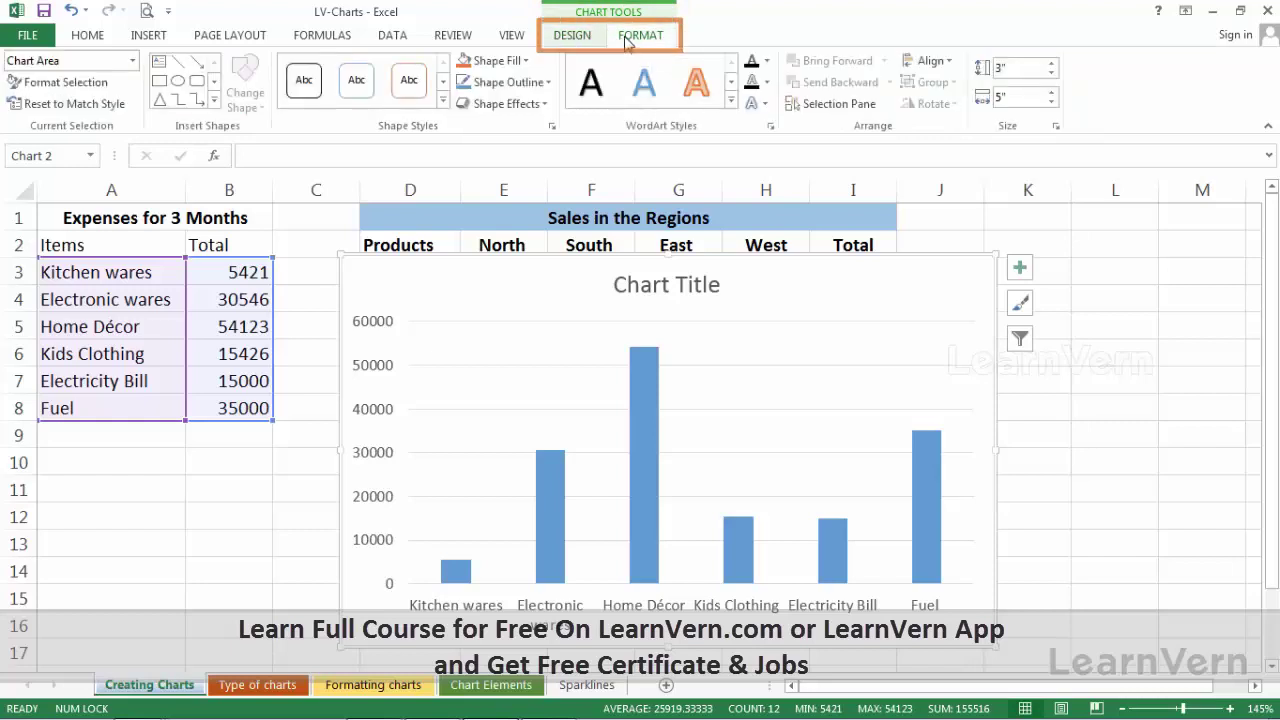
click(576, 40)
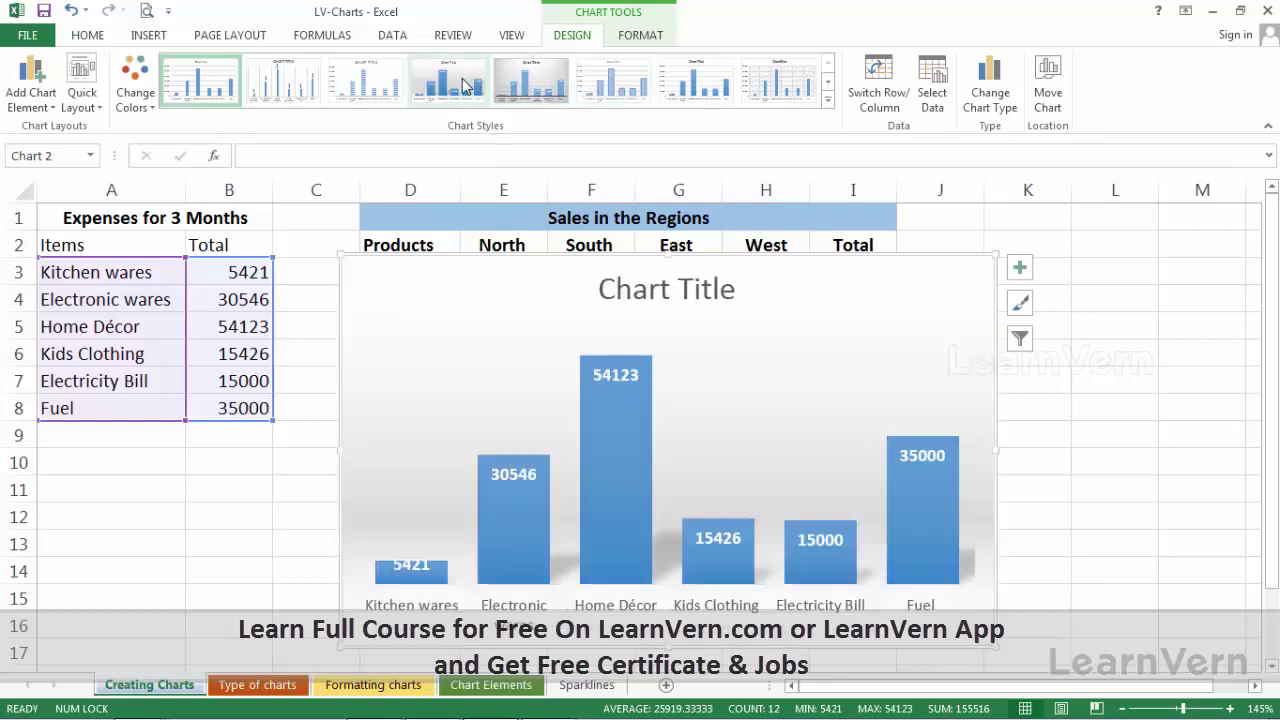
click(633, 38)
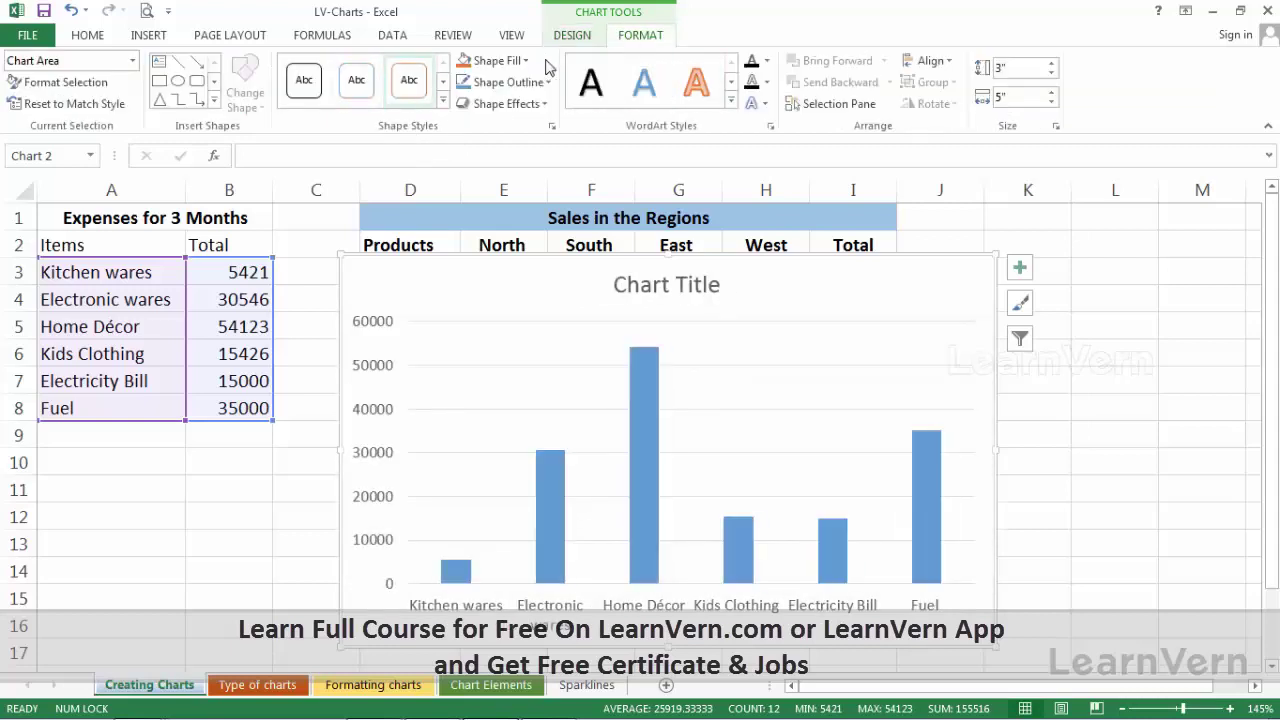
click(570, 38)
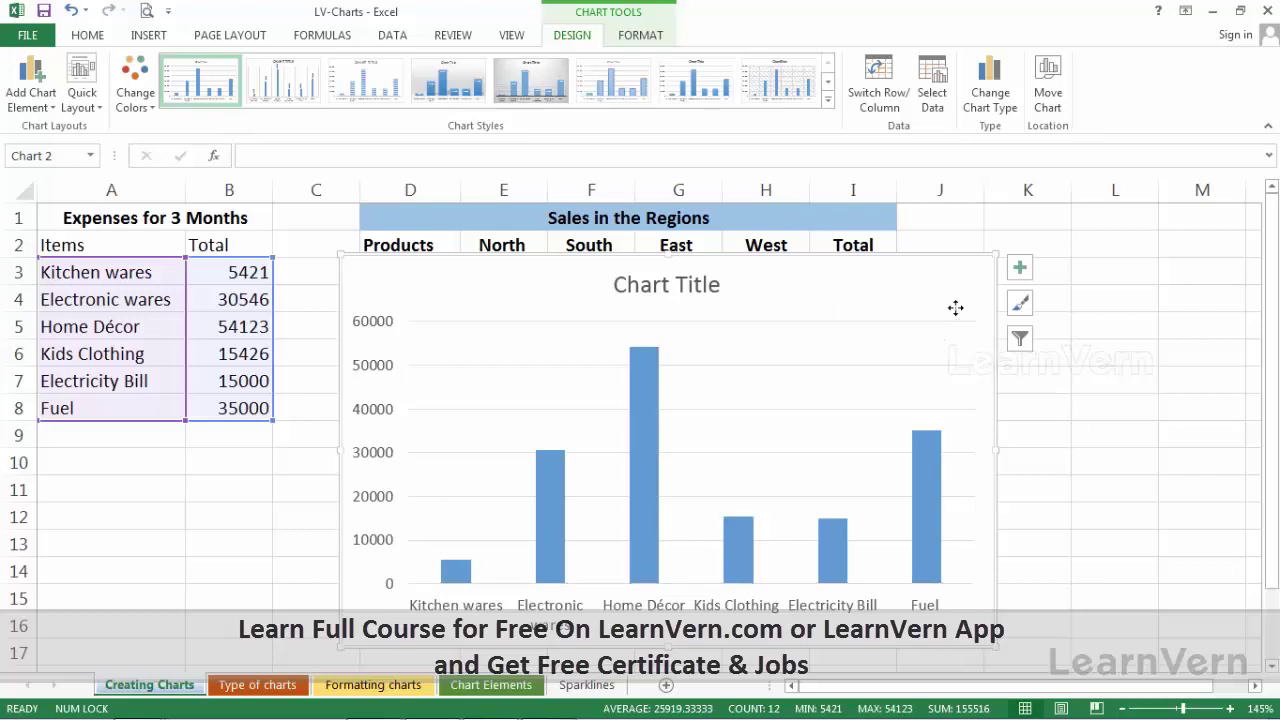
- Delete the expense chart and select the regional sales data D2:H7 for a new chart
key(Delete)
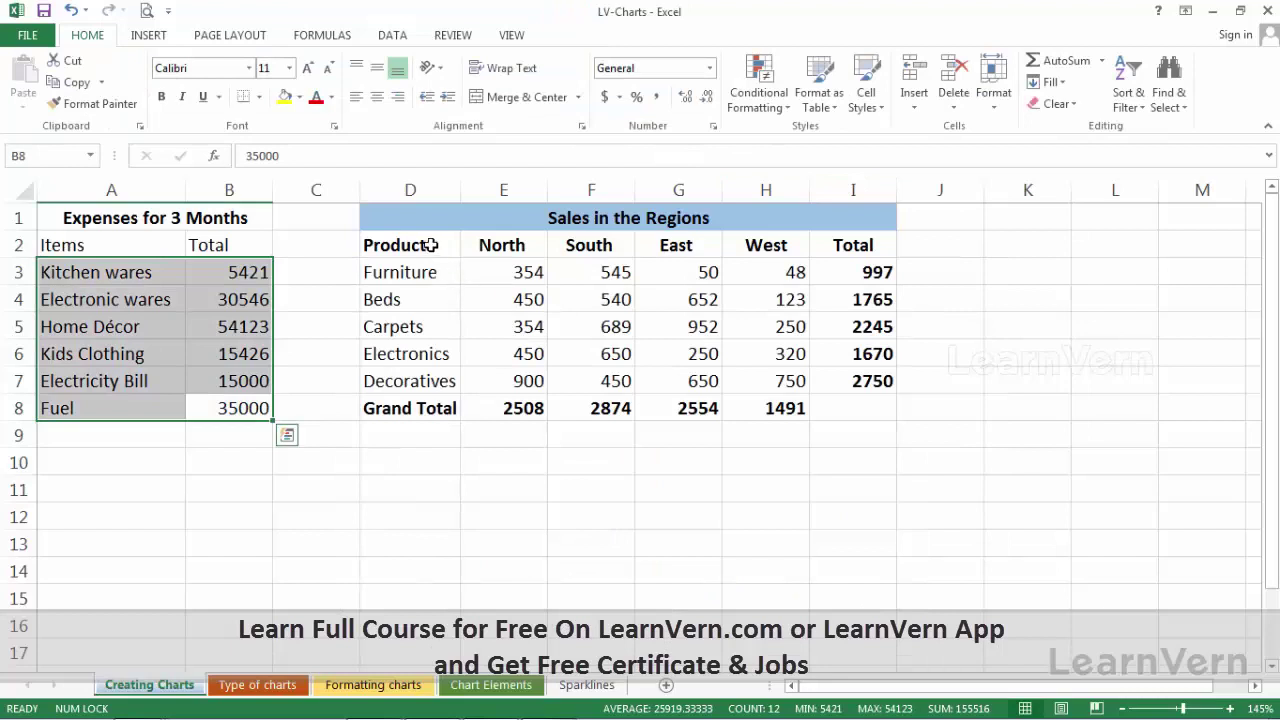
drag(430, 245, 802, 374)
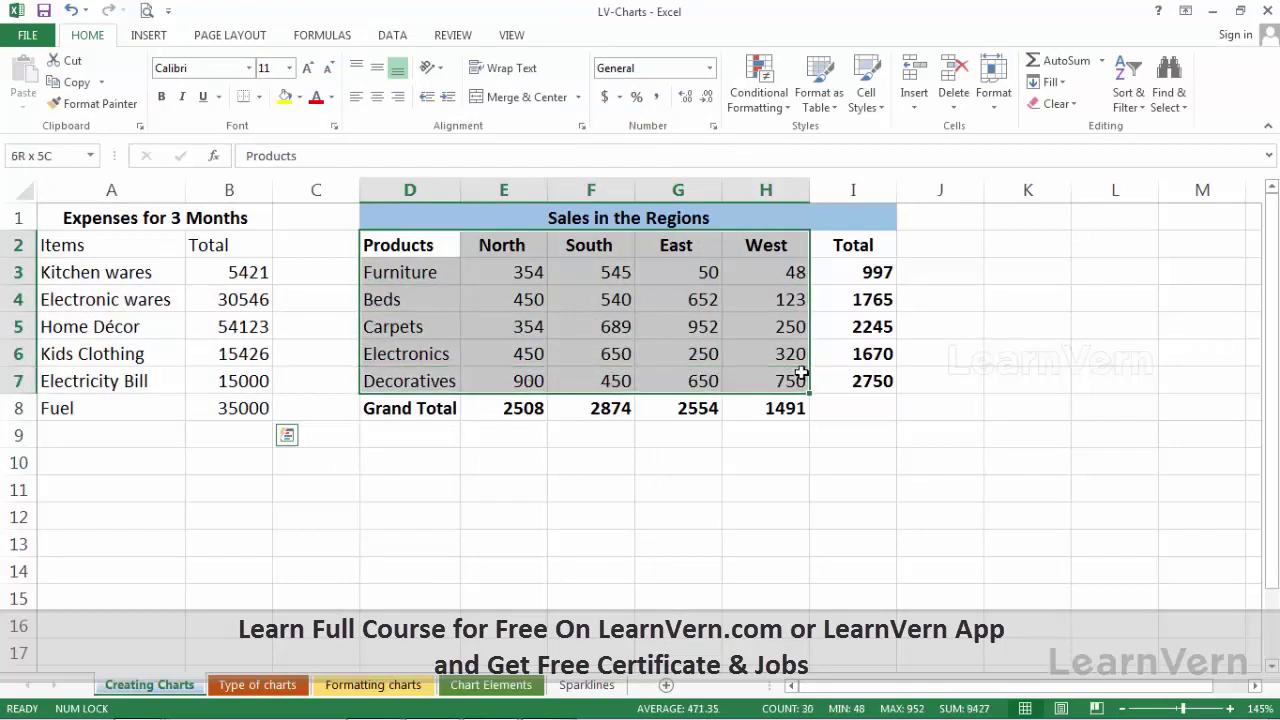
click(802, 374)
mouse_move(395, 250)
mouse_down()
mouse_move(405, 277)
mouse_move(597, 390)
mouse_move(815, 383)
mouse_move(768, 378)
mouse_up()
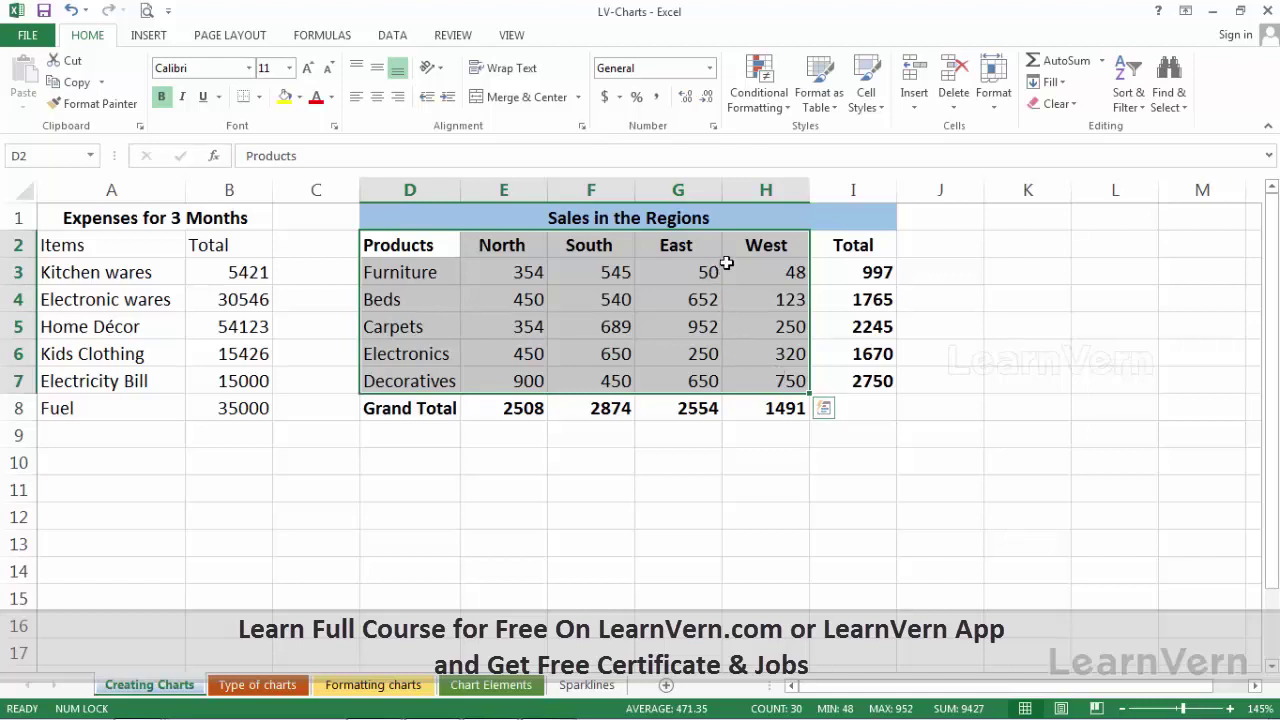
click(150, 38)
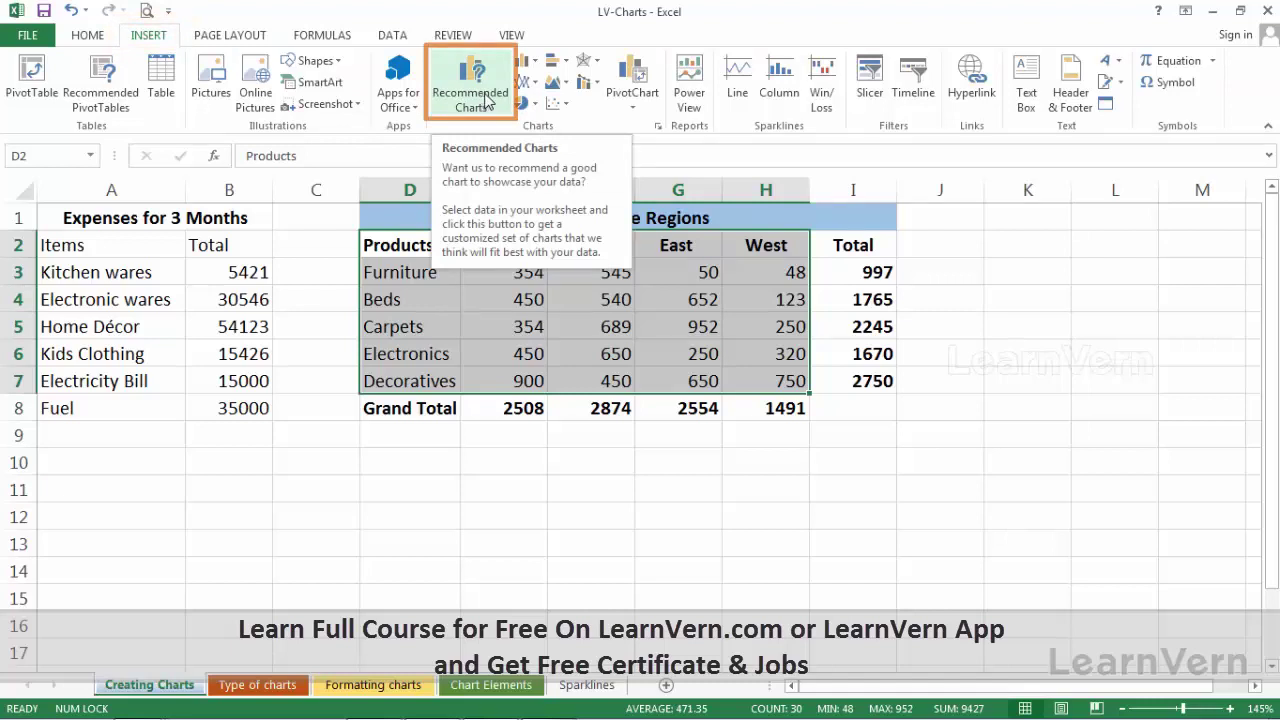
- Insert a Stacked Column chart of the five products' regional sales from Recommended Charts
click(486, 100)
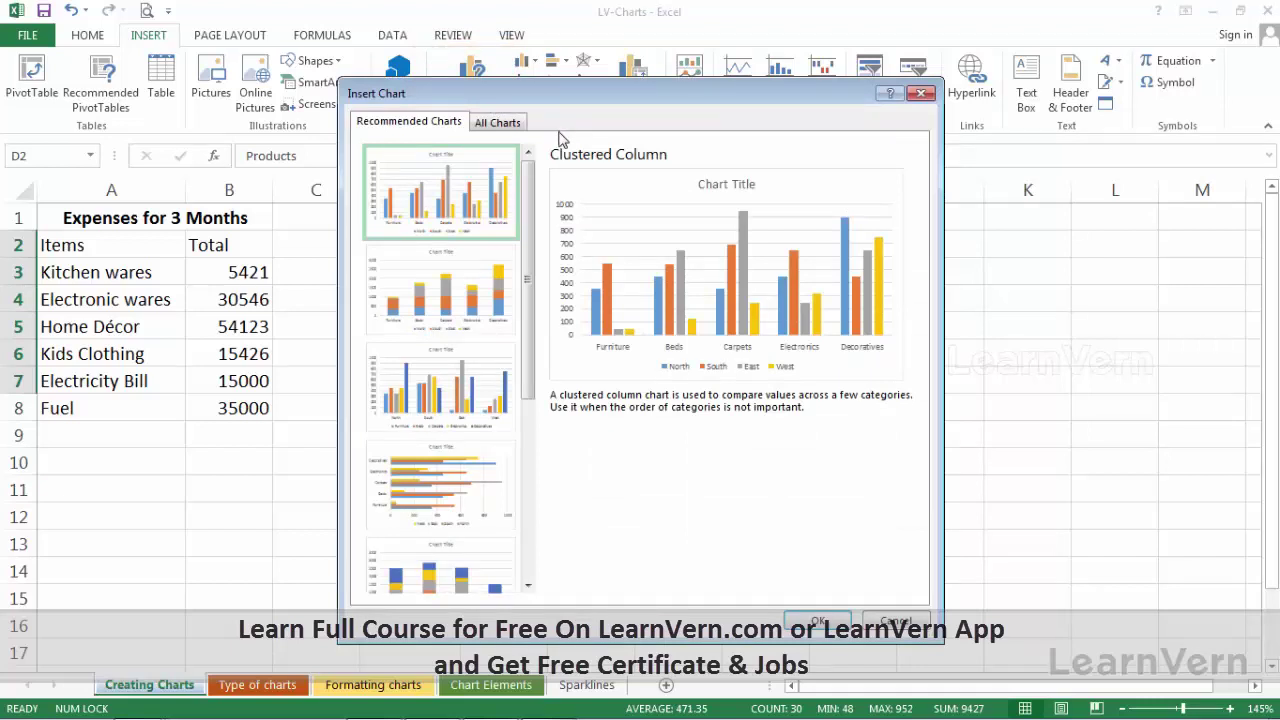
drag(535, 213, 534, 357)
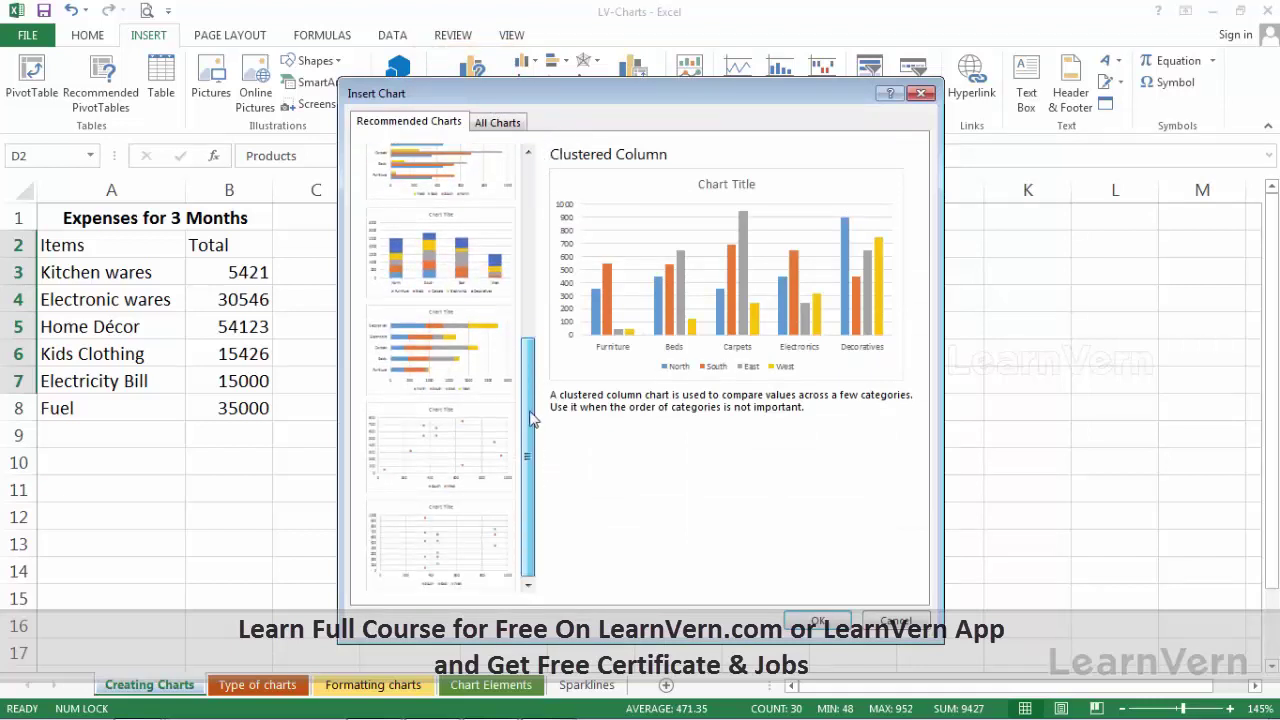
scroll(505, 278, up, 5)
double_click(505, 278)
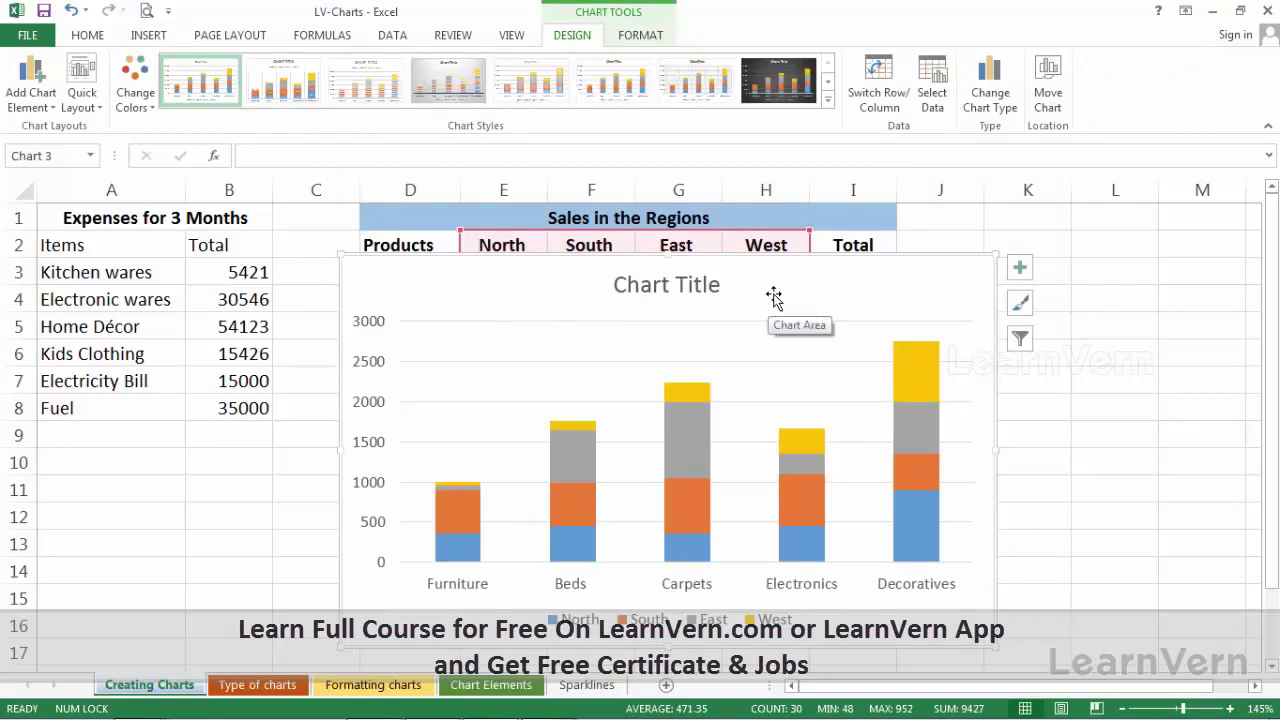
- Compare Stacked Column and Clustered Bar previews, then insert a Clustered Column chart grouped by region
click(150, 37)
click(470, 88)
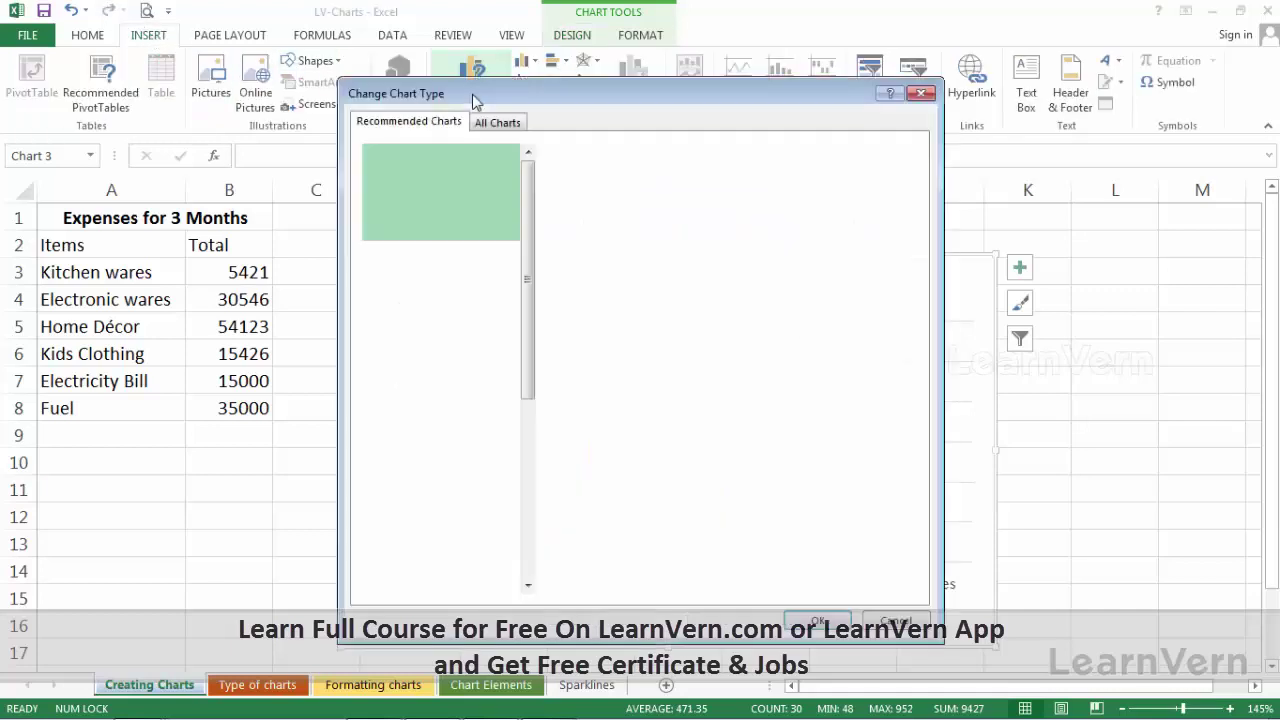
double_click(500, 288)
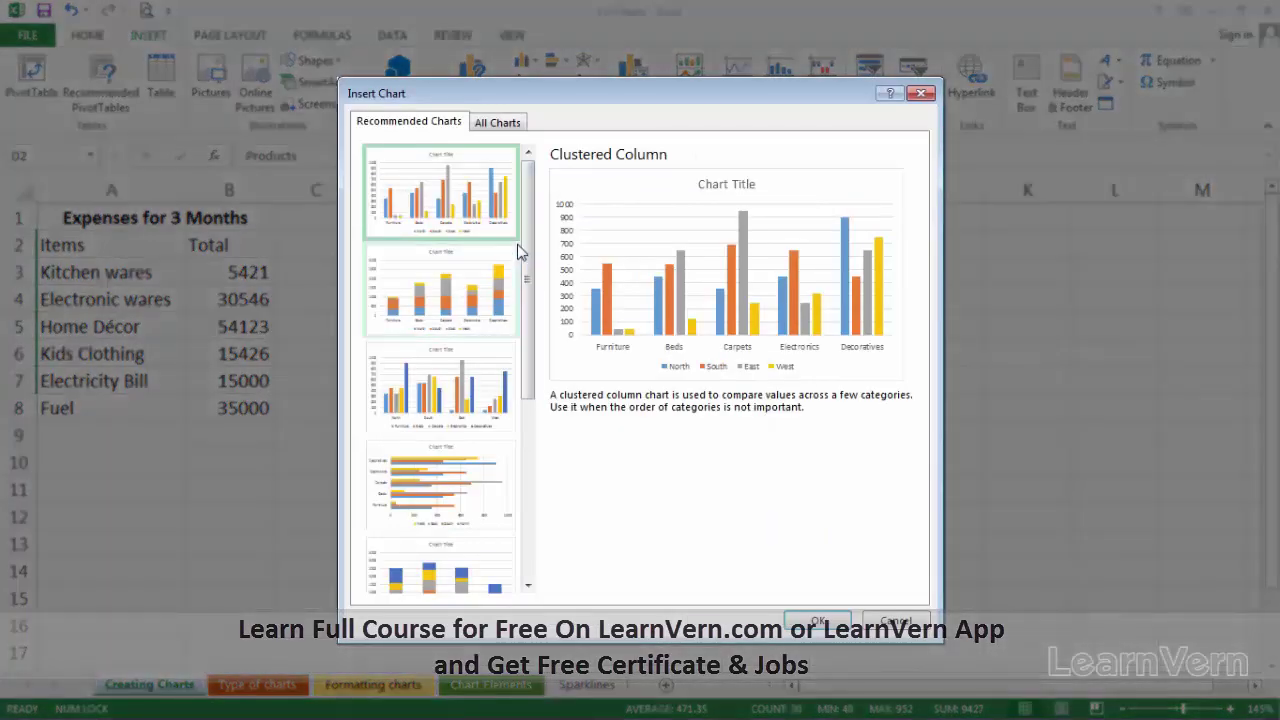
click(459, 266)
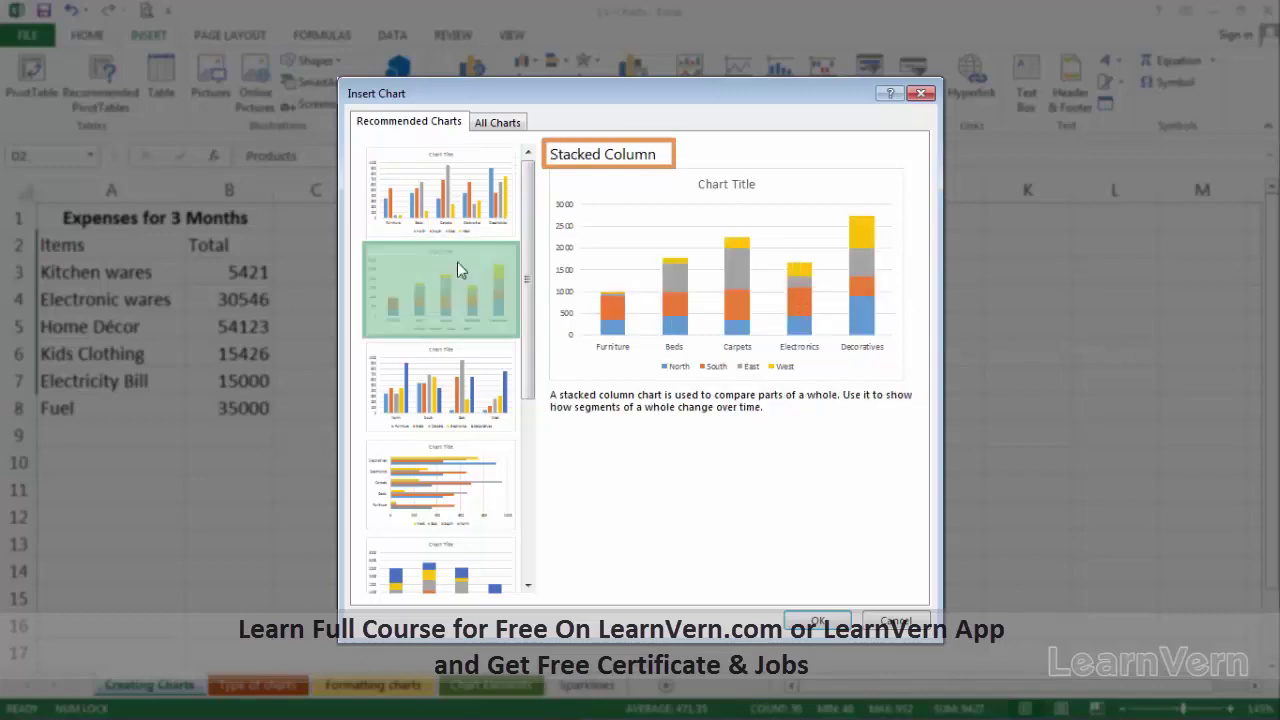
click(477, 368)
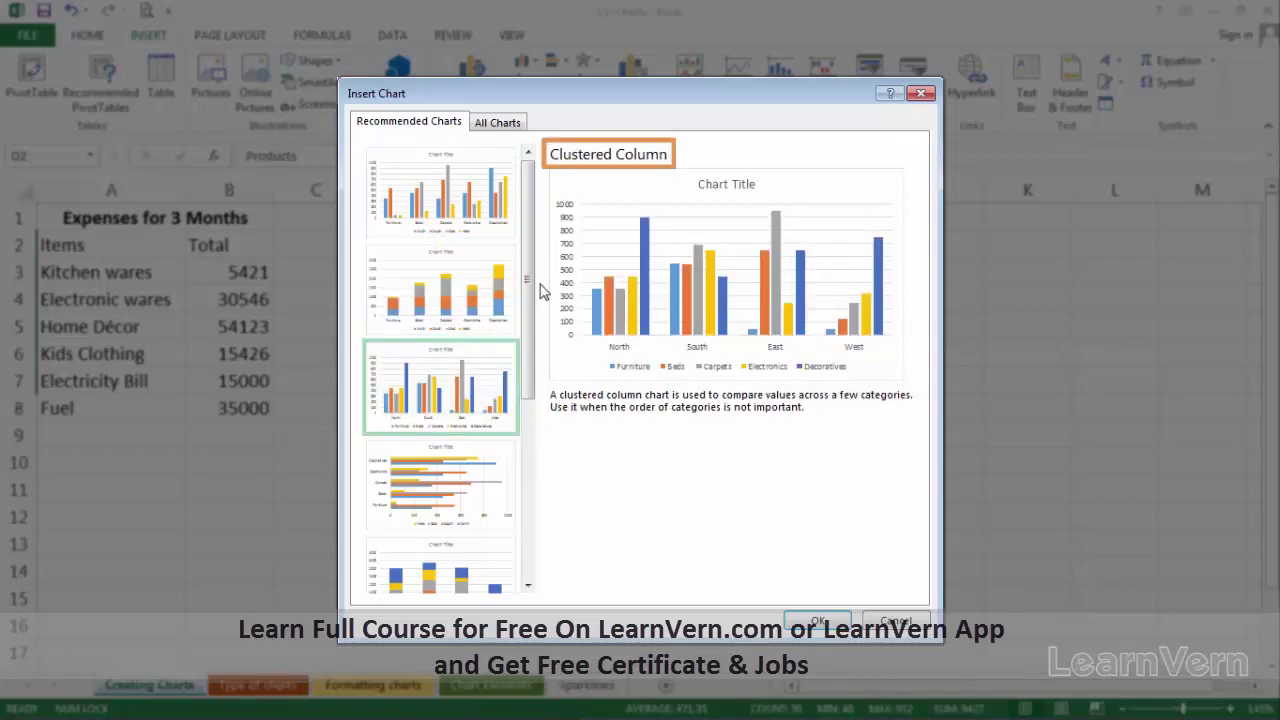
drag(526, 272, 528, 323)
click(476, 386)
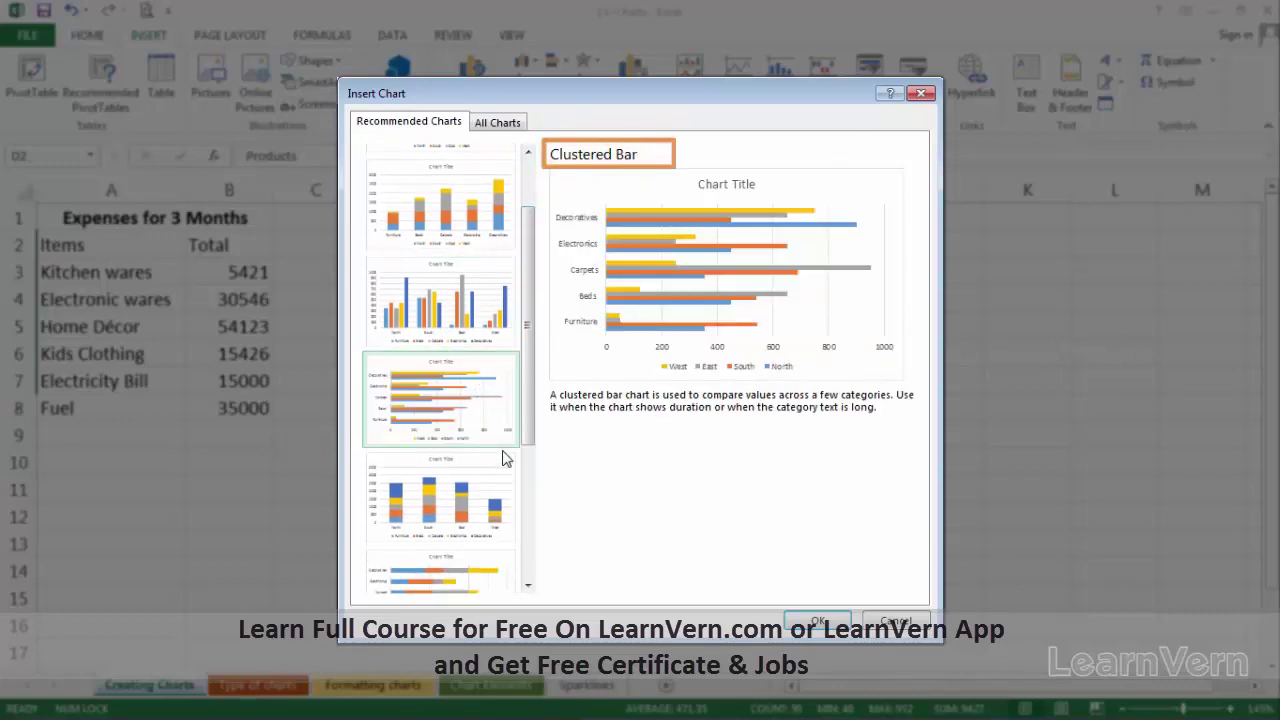
drag(530, 290, 540, 400)
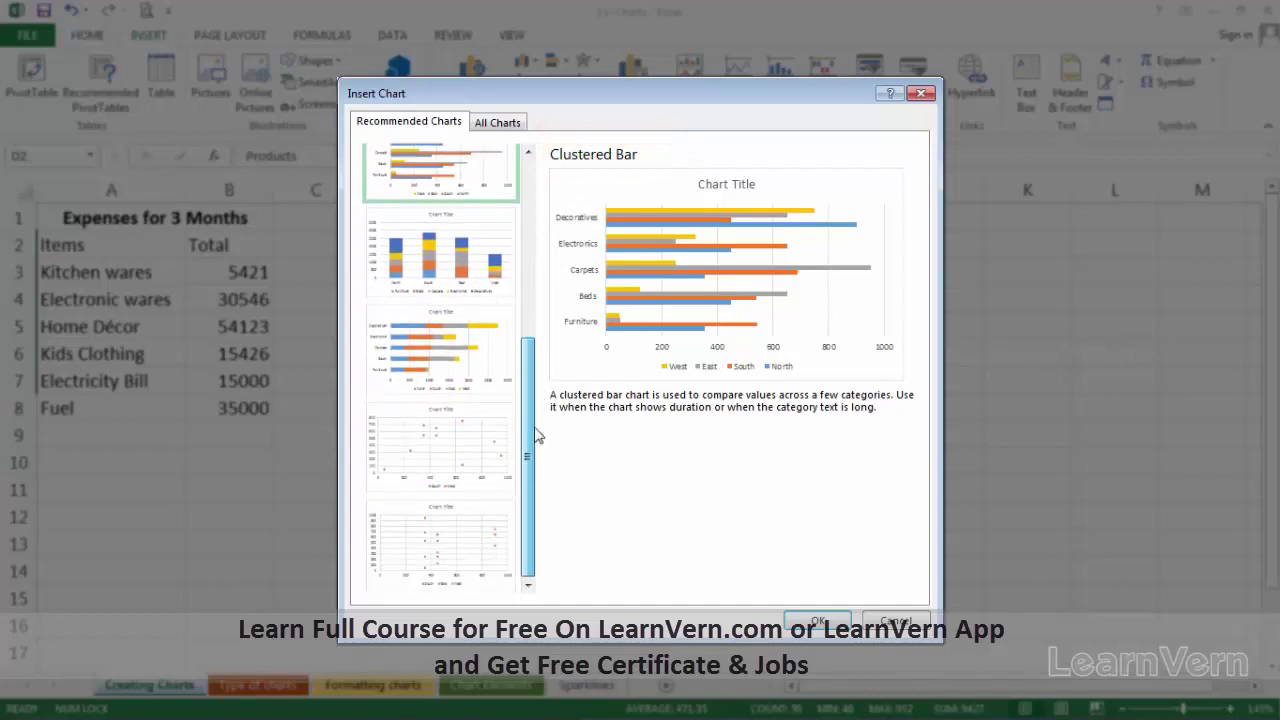
drag(540, 400, 556, 295)
click(446, 283)
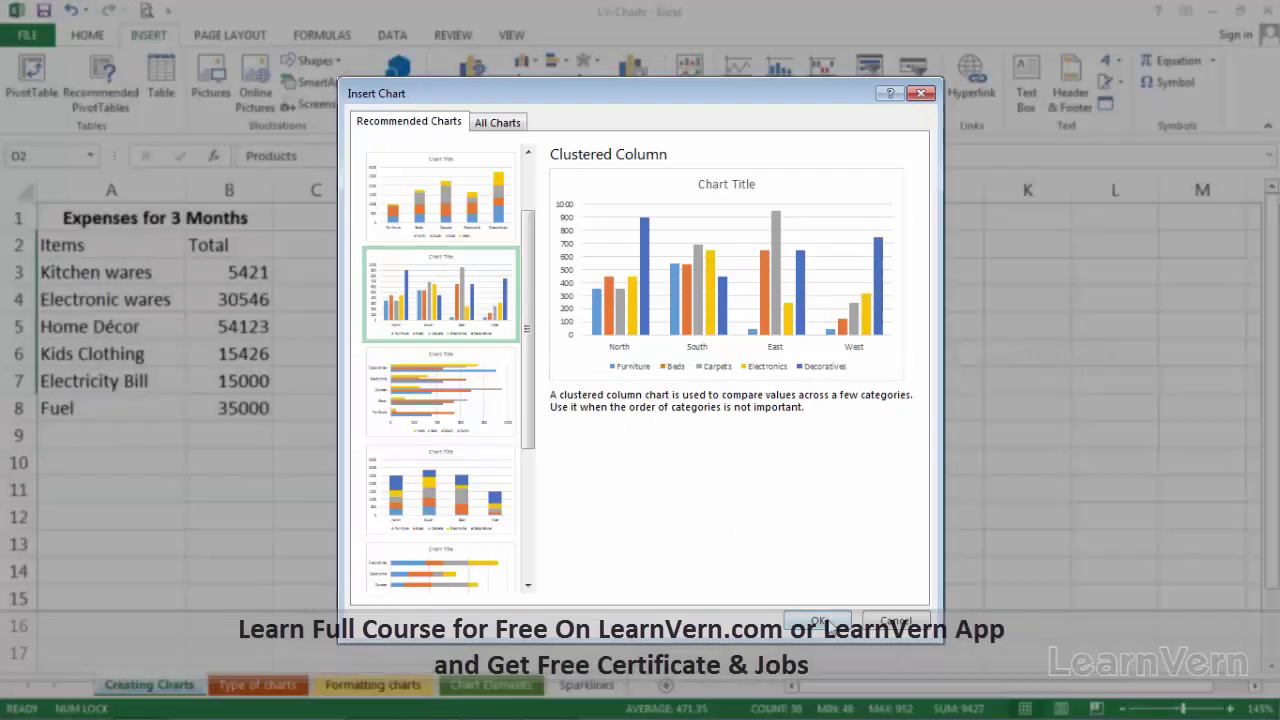
click(817, 621)
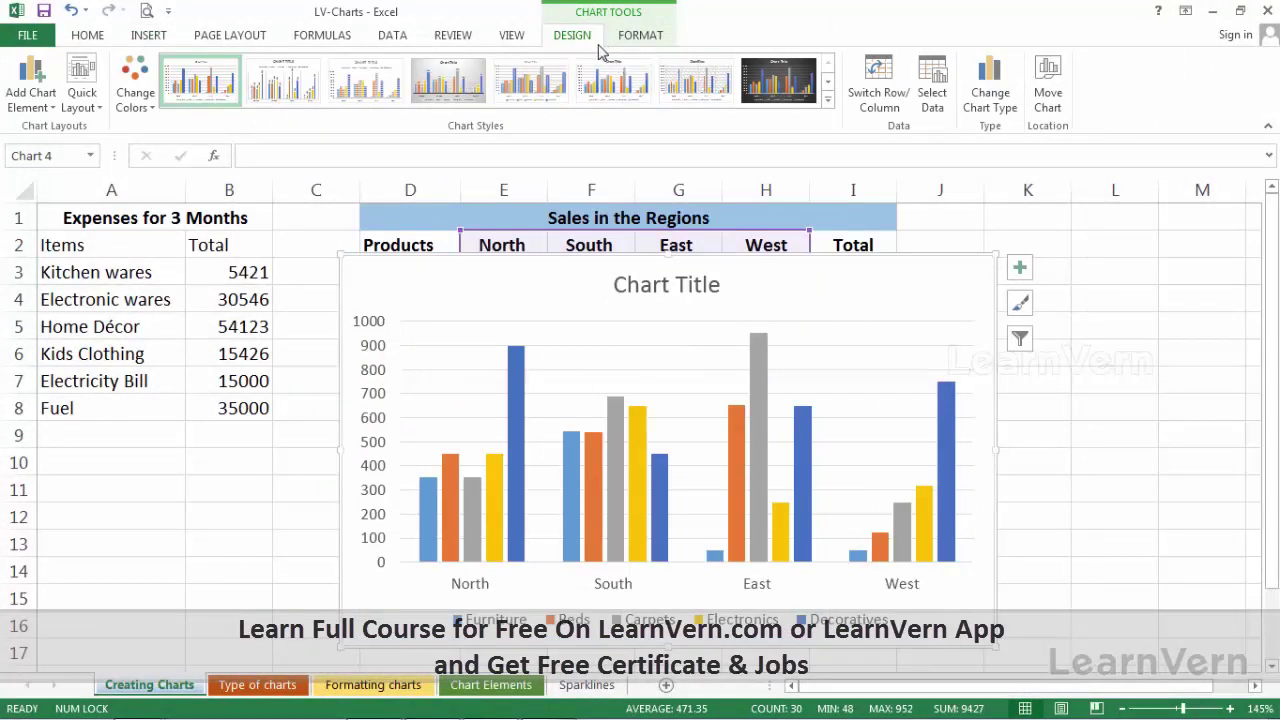
- Look through the chart's Design and Format ribbon options
click(655, 38)
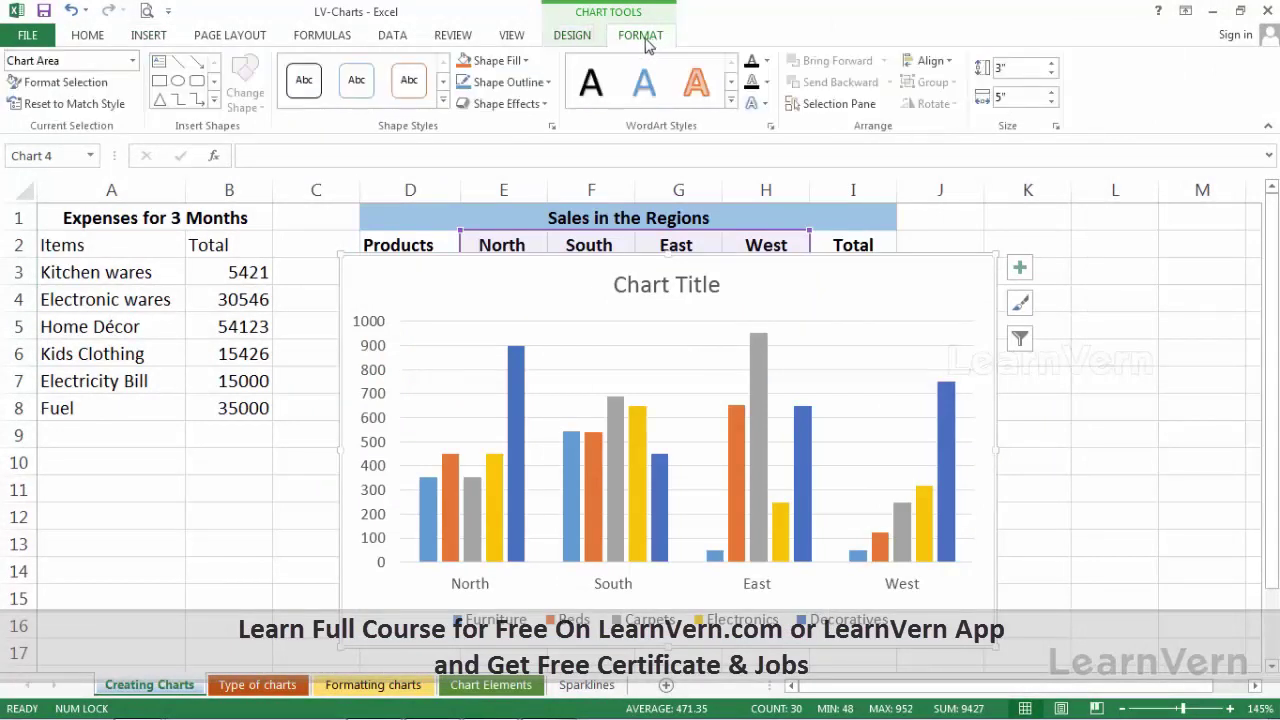
click(582, 38)
click(638, 40)
click(605, 18)
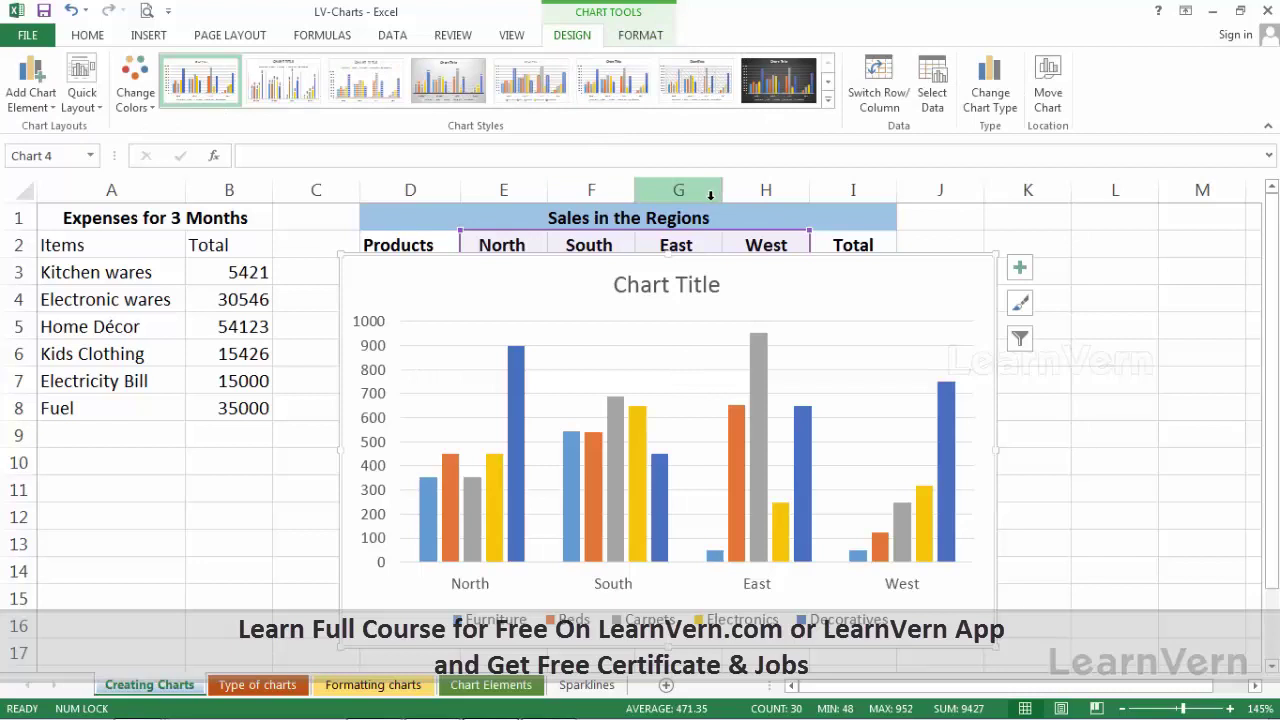
- Drag the clustered column chart down and right, clear of the sales table, then deselect it
click(1090, 279)
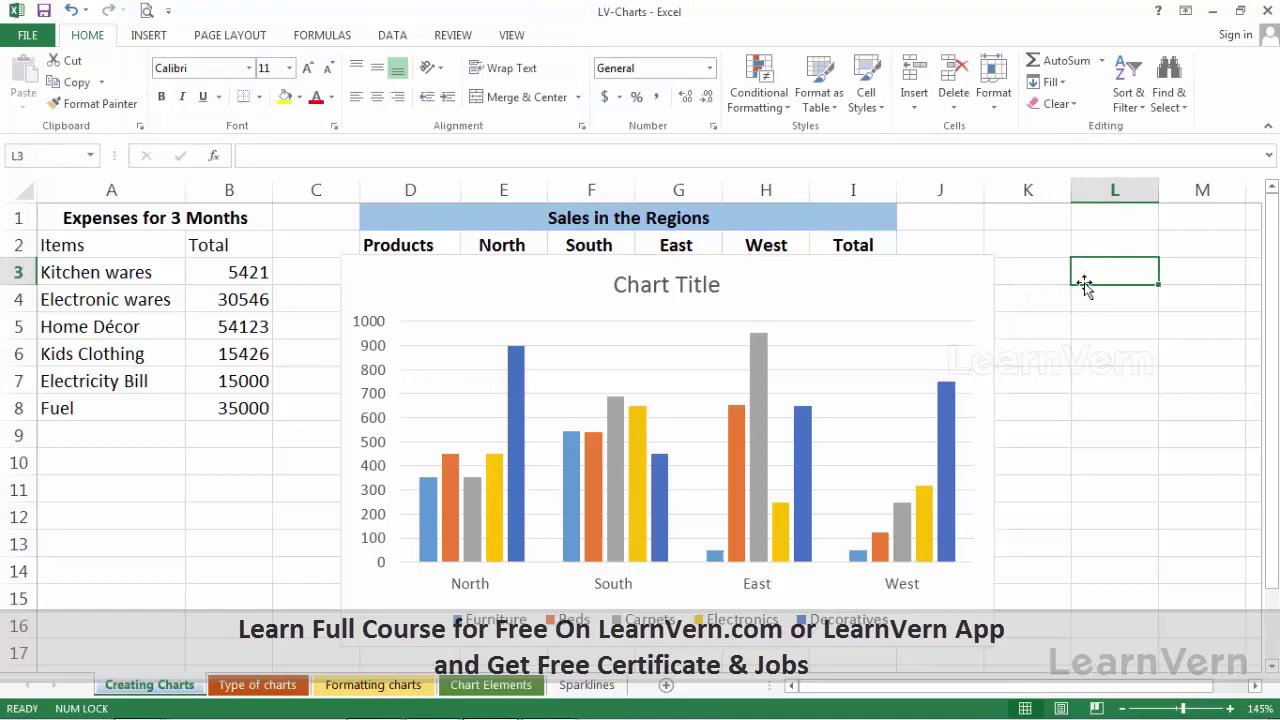
mouse_move(892, 300)
mouse_down()
mouse_move(1262, 420)
mouse_move(1157, 549)
mouse_up()
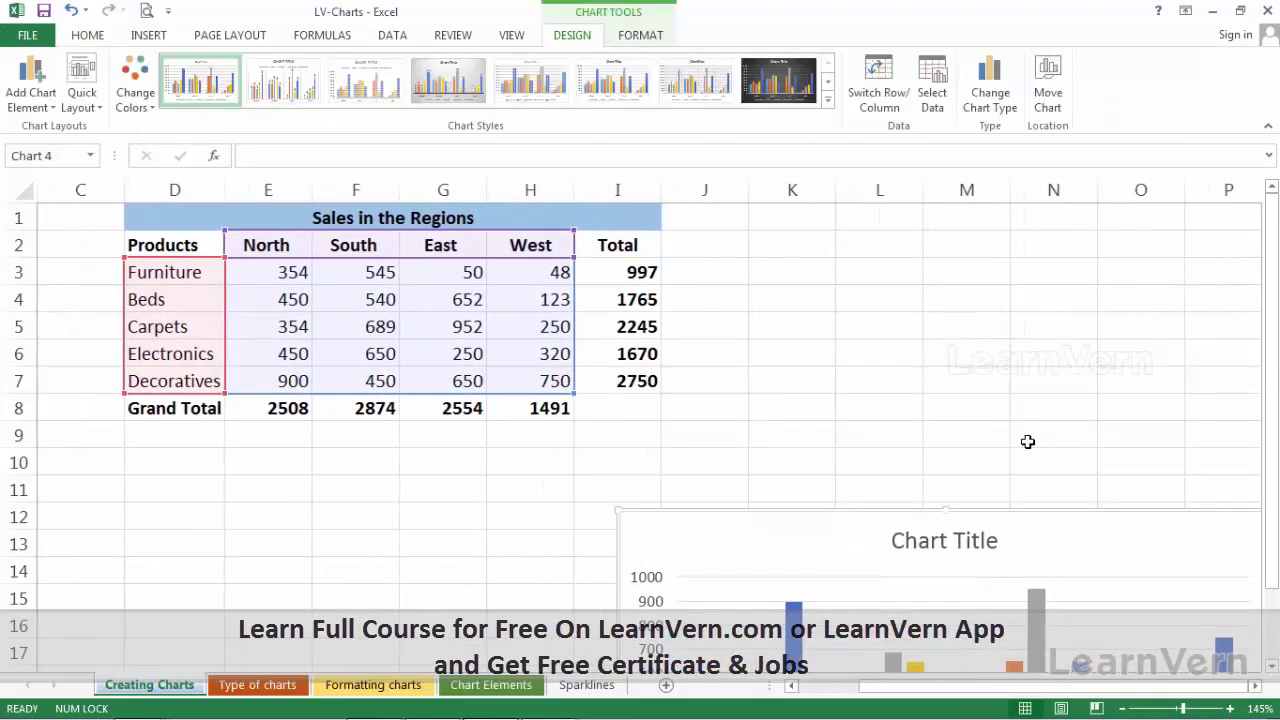
click(988, 535)
click(566, 456)
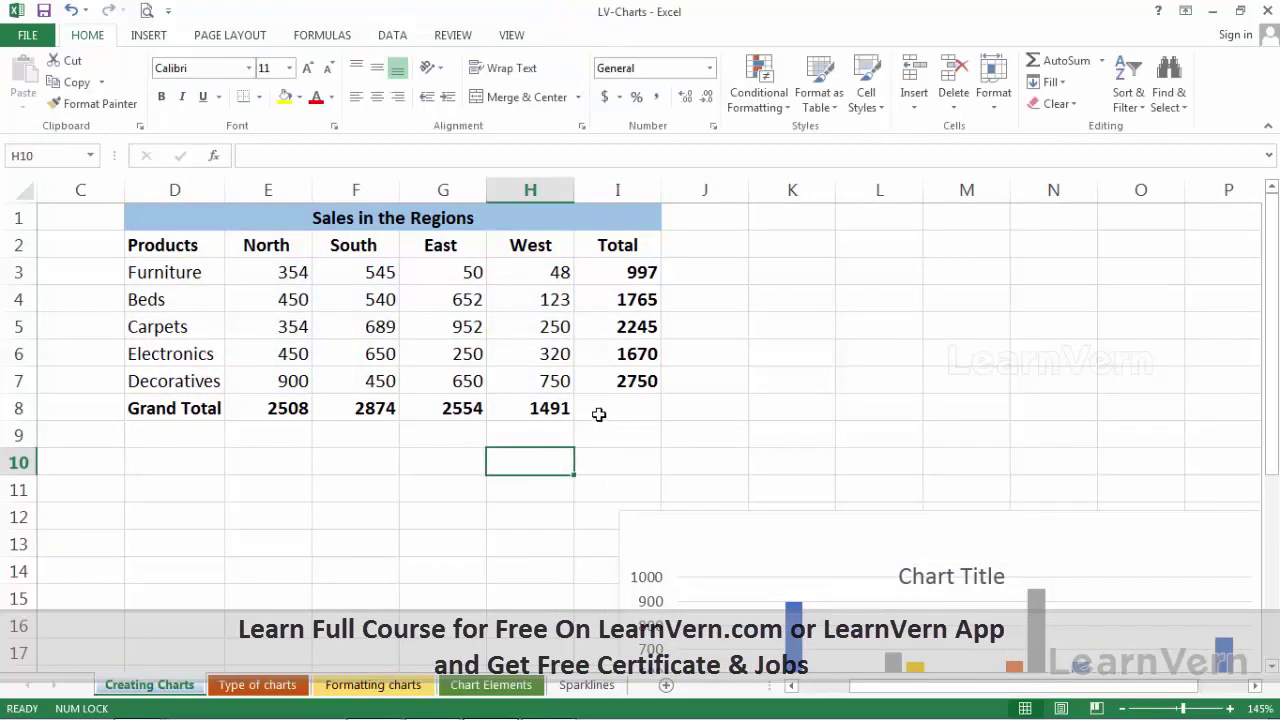
- Select D2:H7 and preview a Clustered Bar chart among Quick Analysis chart suggestions
mouse_move(180, 246)
mouse_down()
mouse_move(437, 381)
mouse_move(558, 383)
mouse_up()
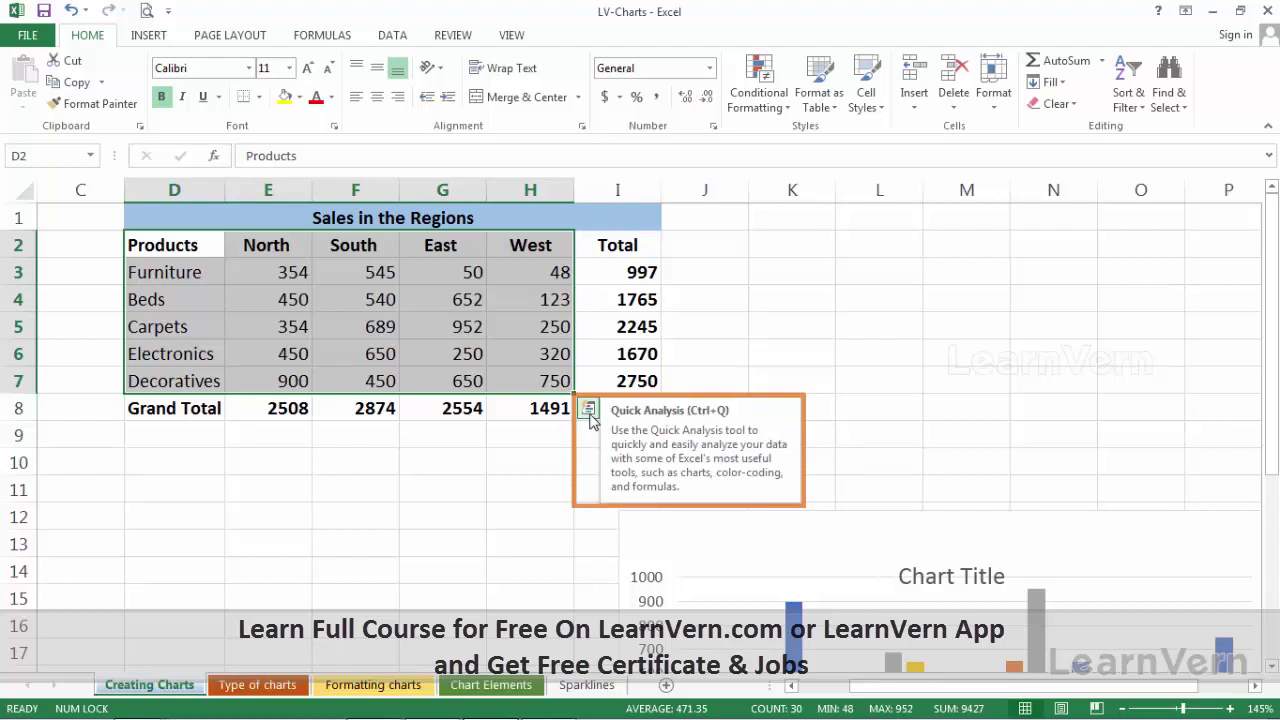
click(590, 416)
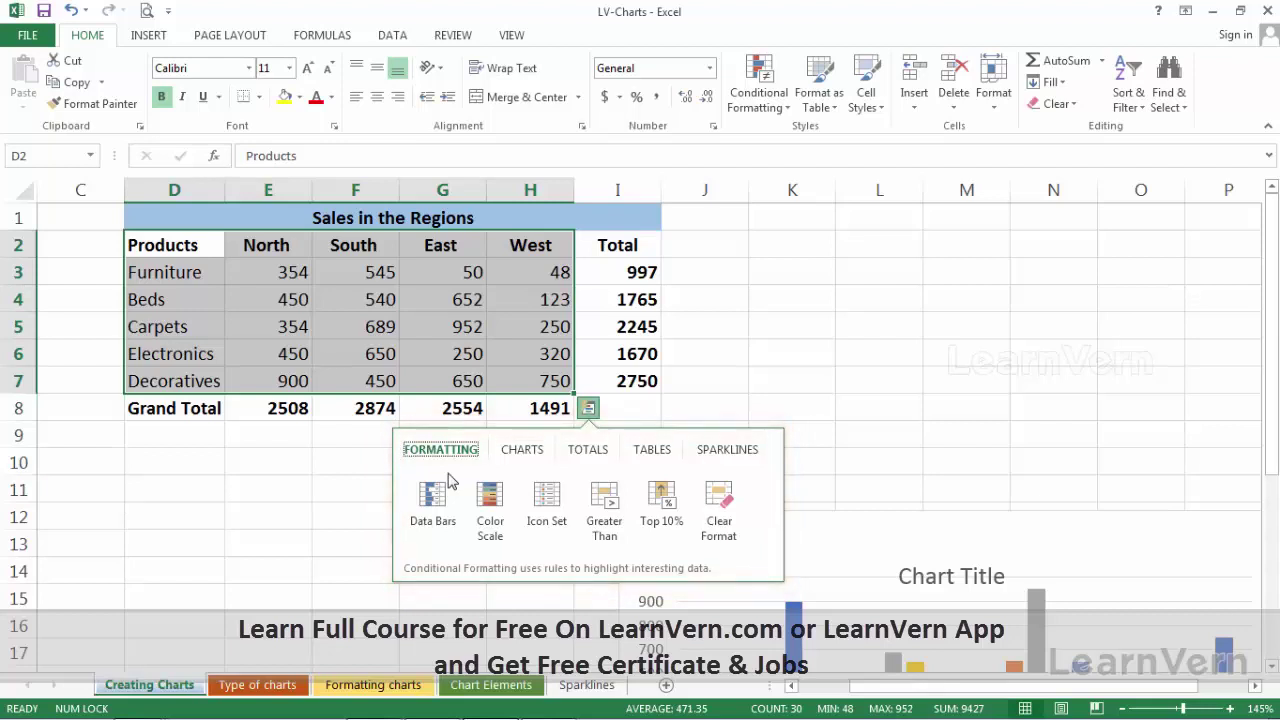
click(510, 452)
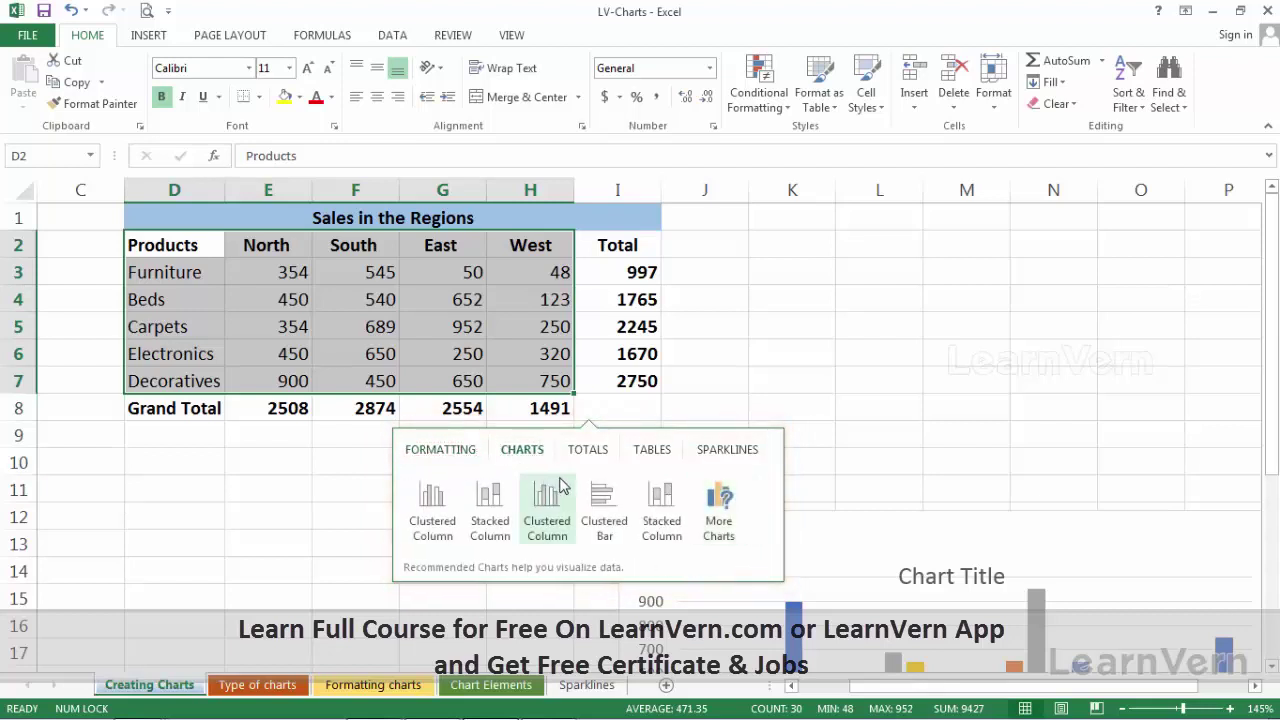
mouse_move(505, 505)
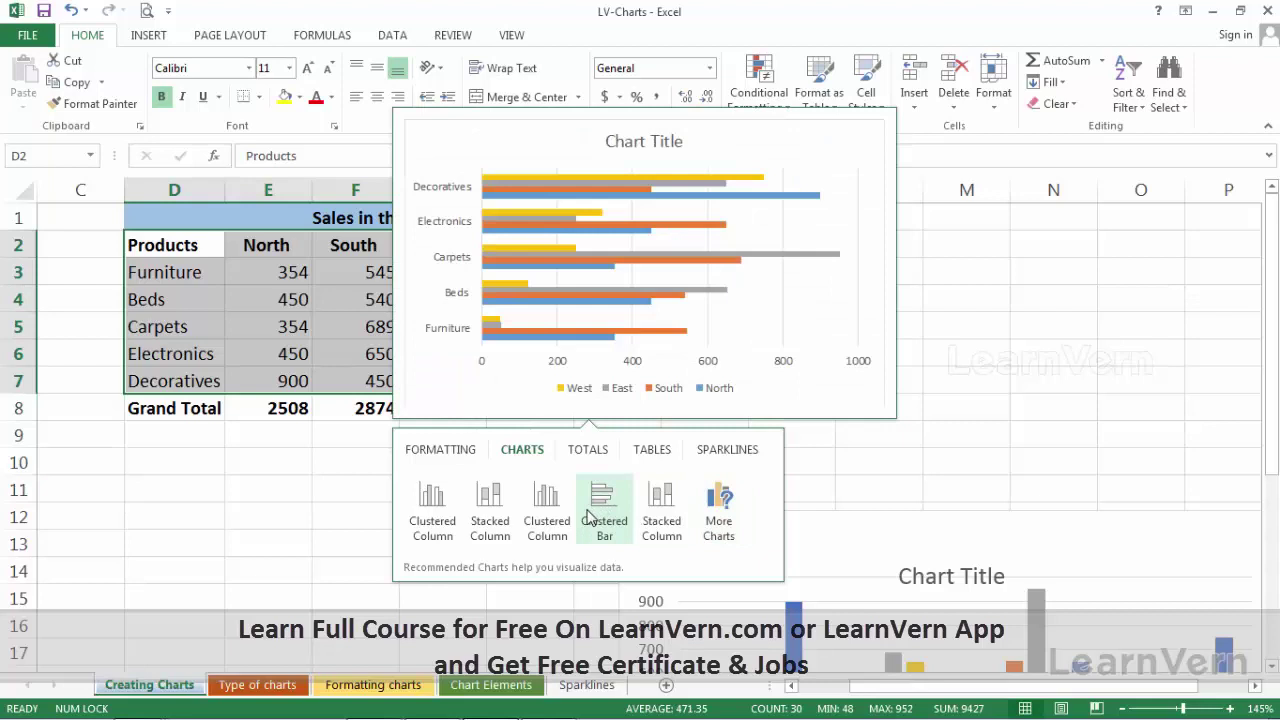
- Insert a Clustered Column chart from Quick Analysis, then delete it and the remaining trial chart
click(420, 510)
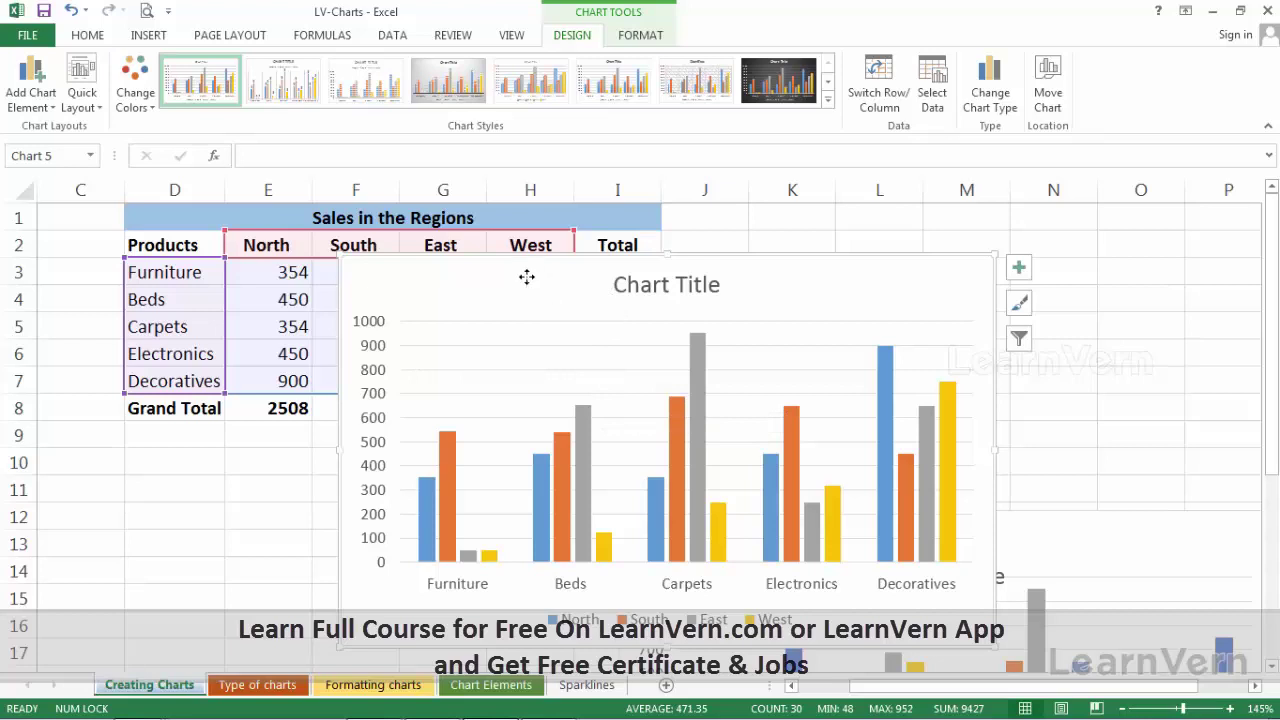
key(Delete)
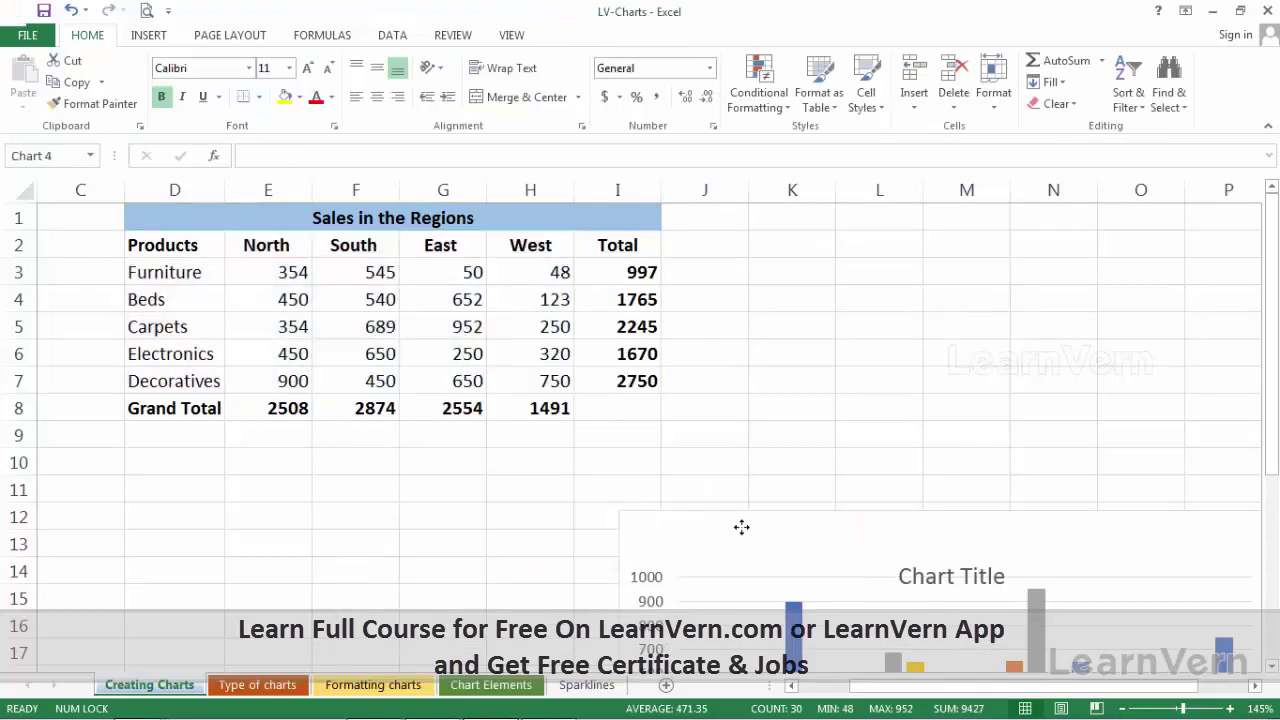
drag(740, 526, 464, 236)
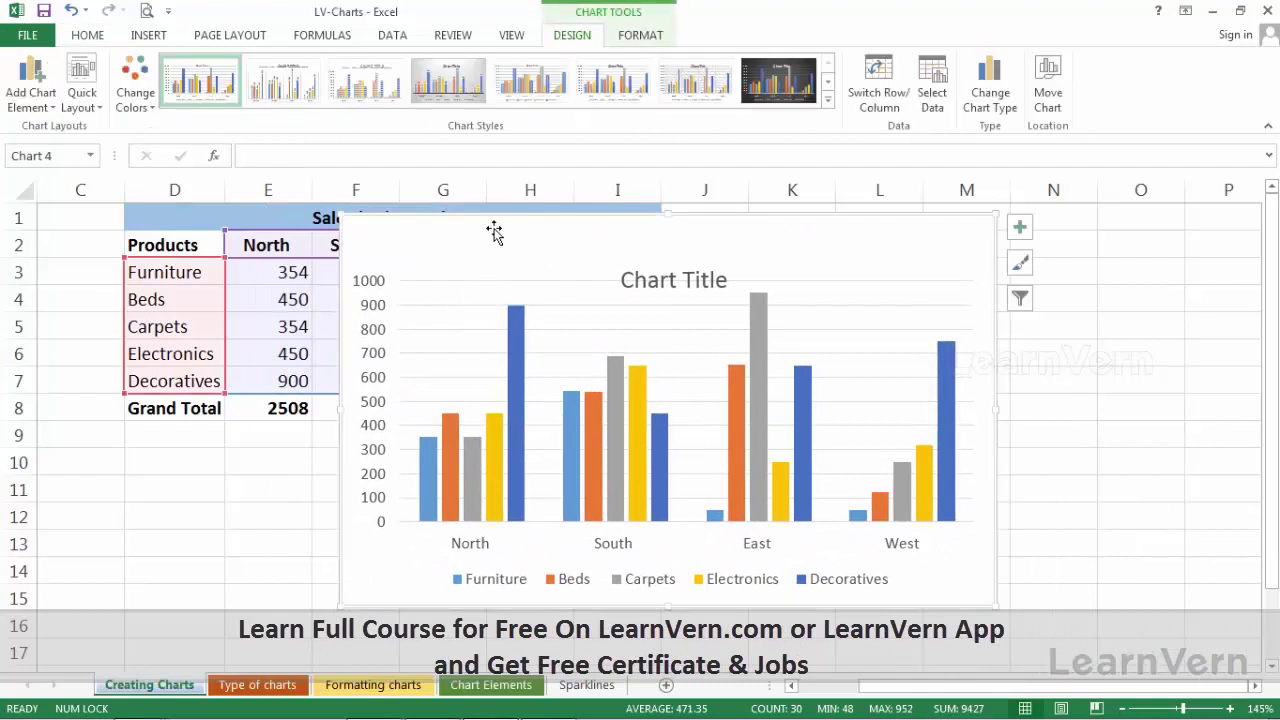
key(Escape)
key(Delete)
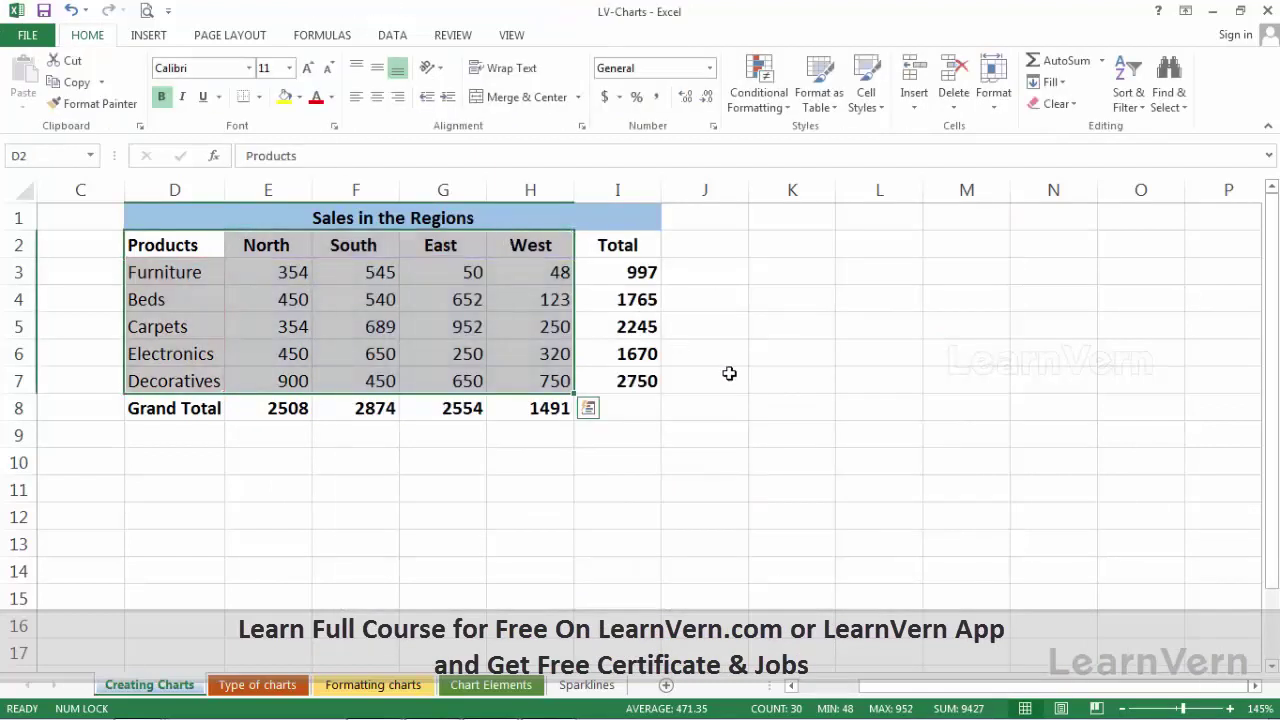
- Select Products and North (D2:E7) together with East and West (G2:H7), leaving South out
click(774, 412)
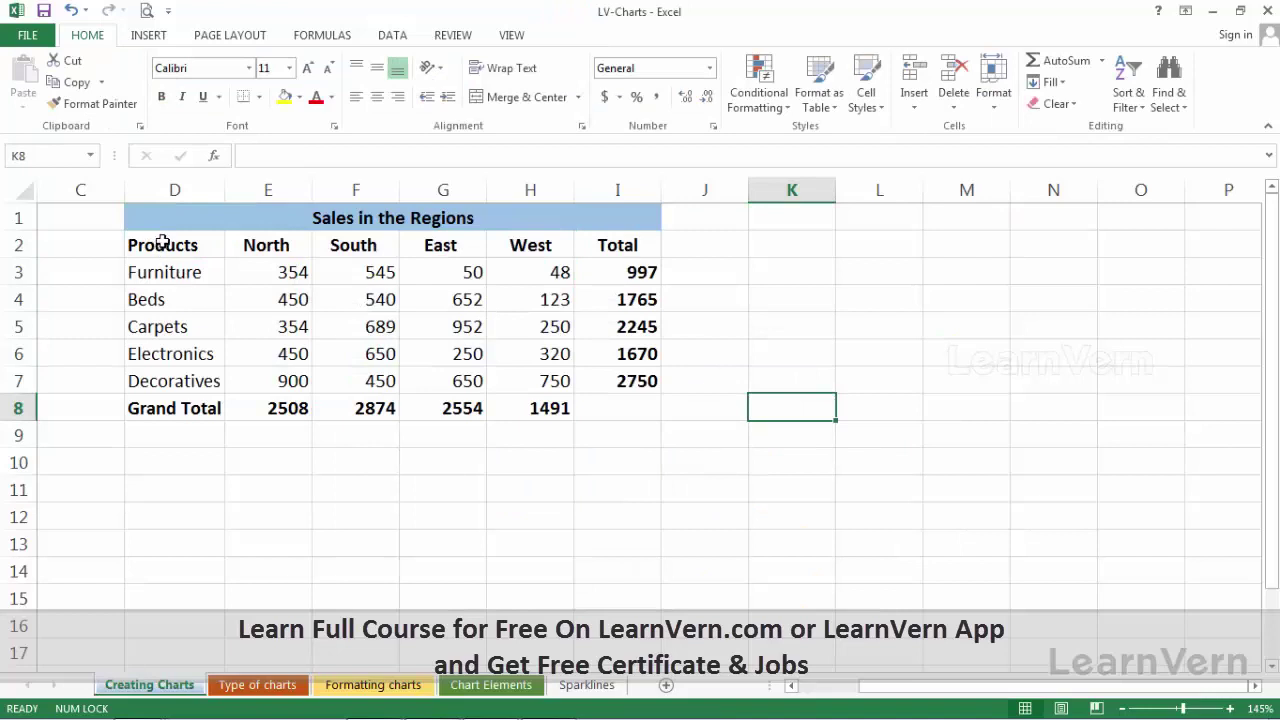
drag(162, 241, 336, 379)
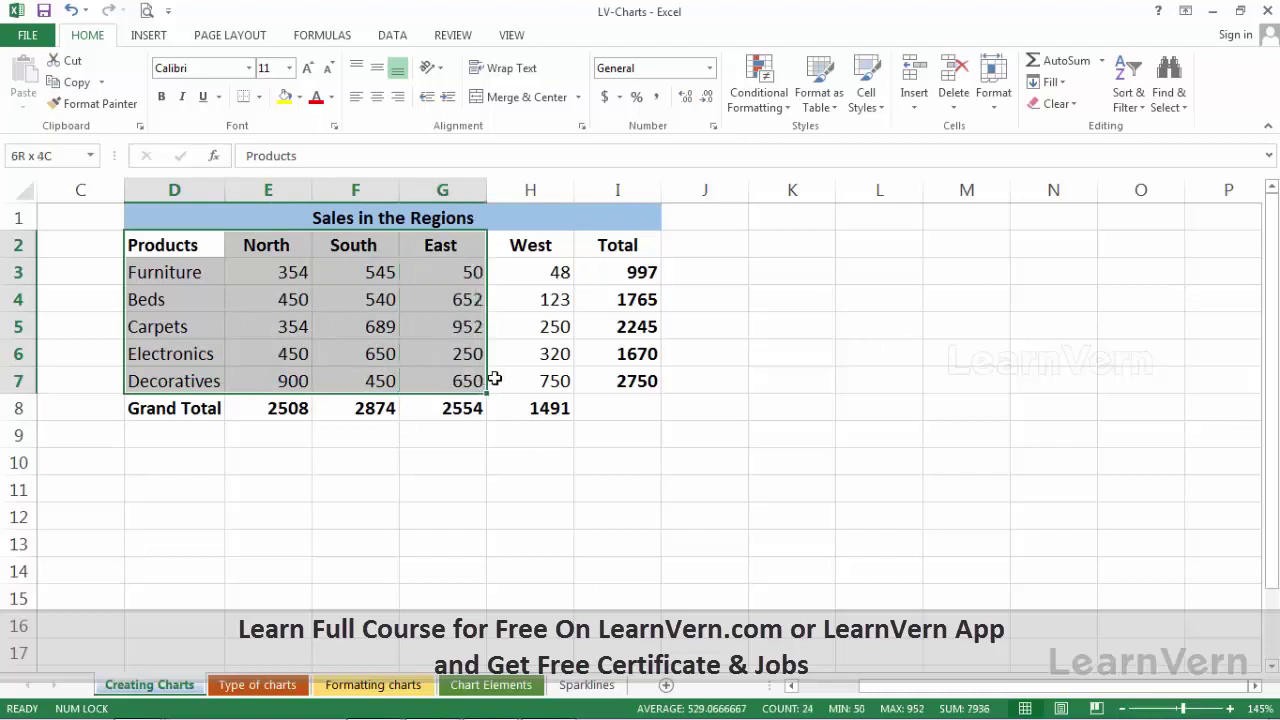
drag(336, 380, 503, 380)
click(435, 506)
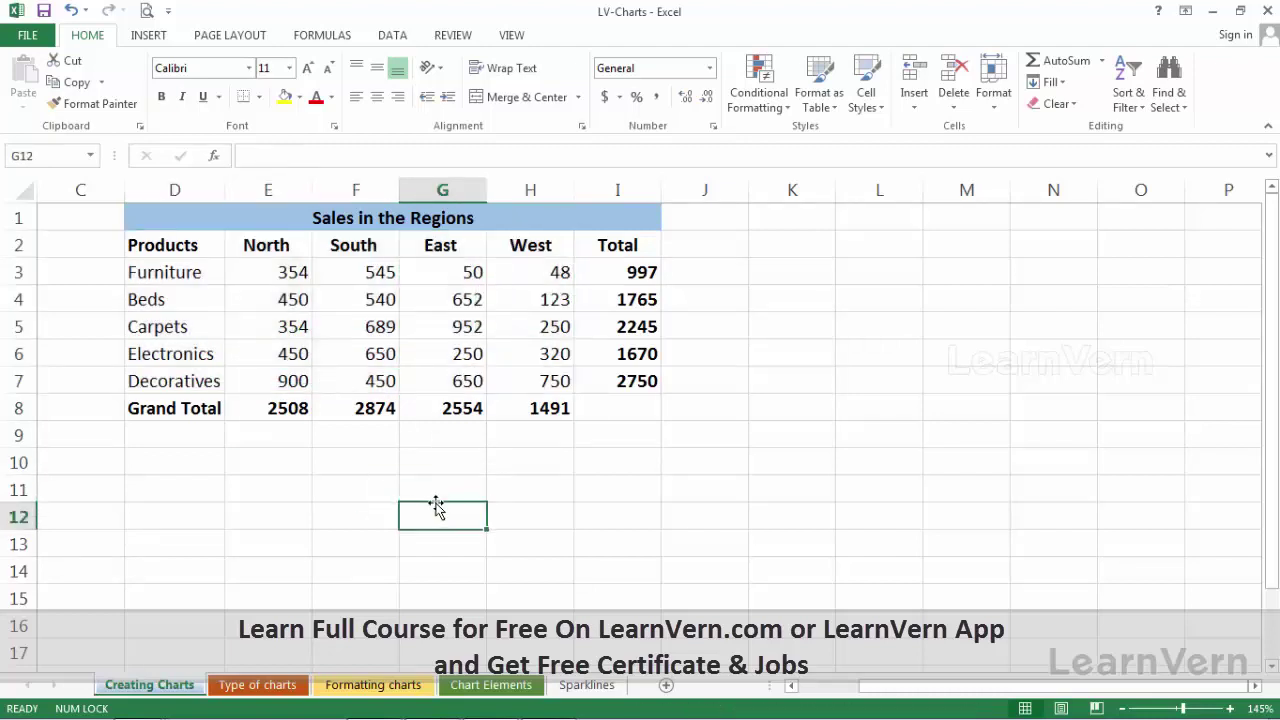
drag(185, 249, 284, 380)
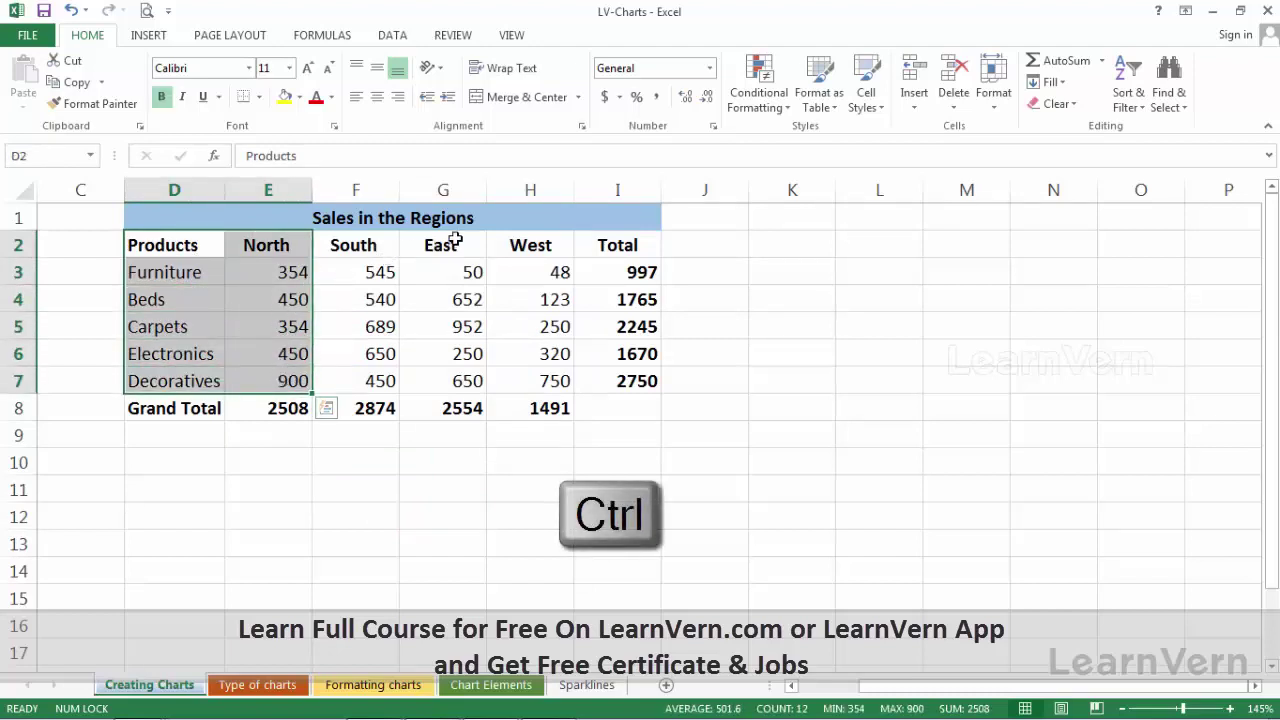
drag(453, 240, 540, 370)
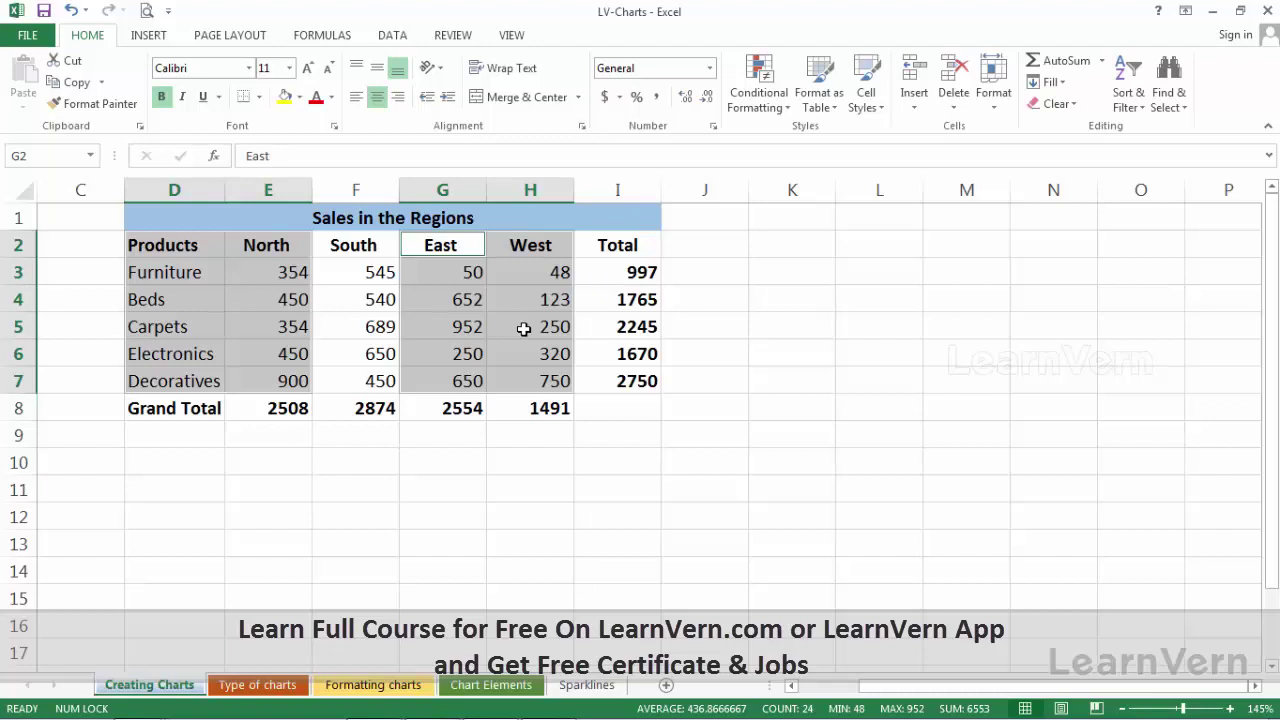
- Create the Chart1 chart sheet with F11 and check the North, East and West column values
key(F11)
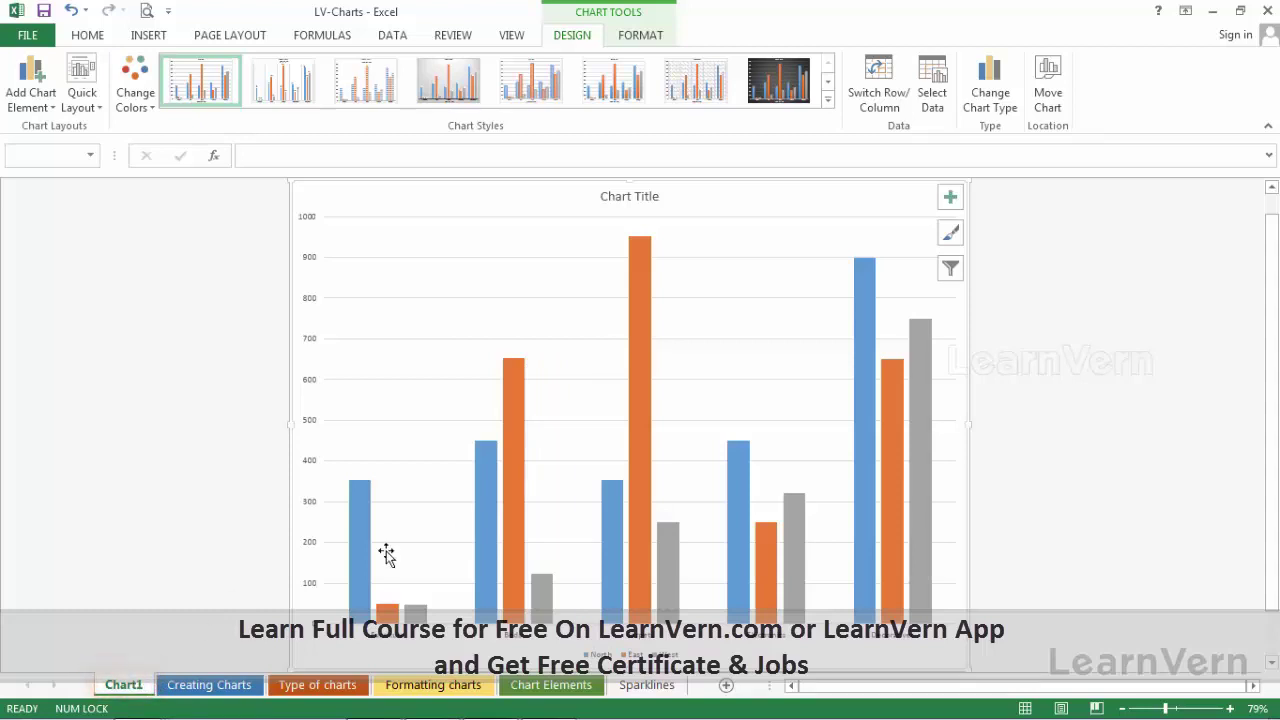
mouse_move(362, 554)
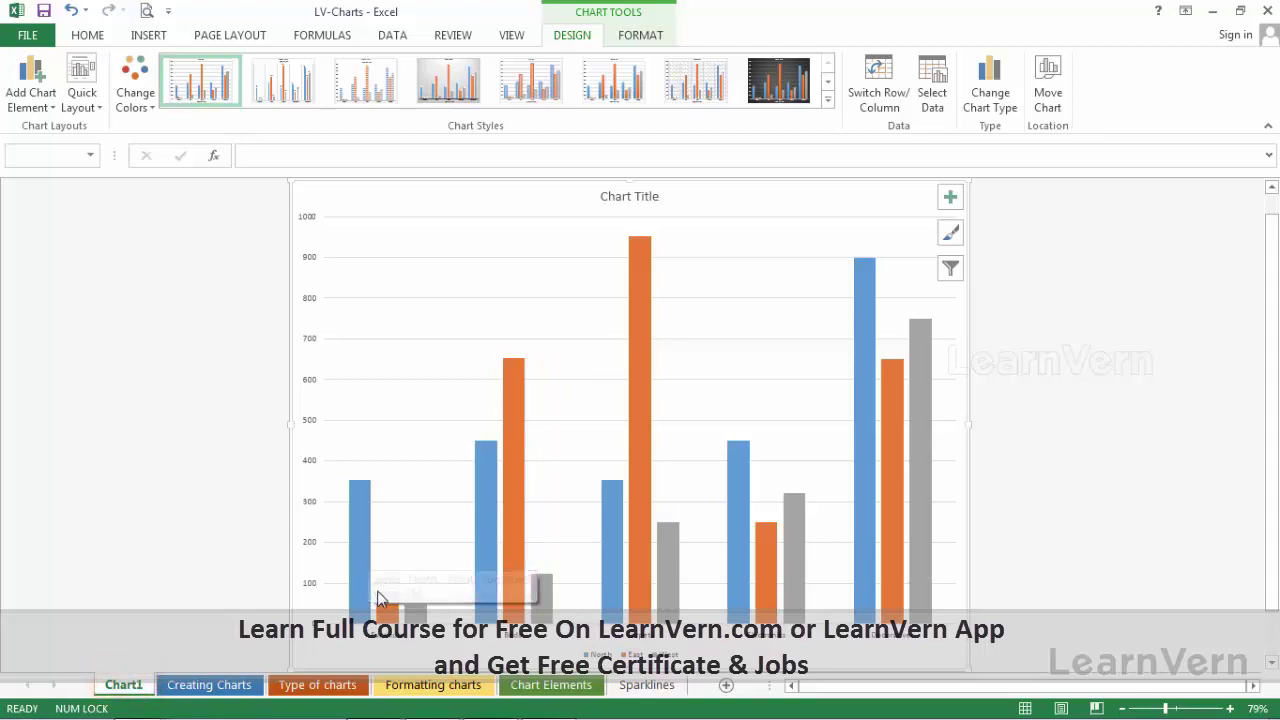
mouse_move(388, 612)
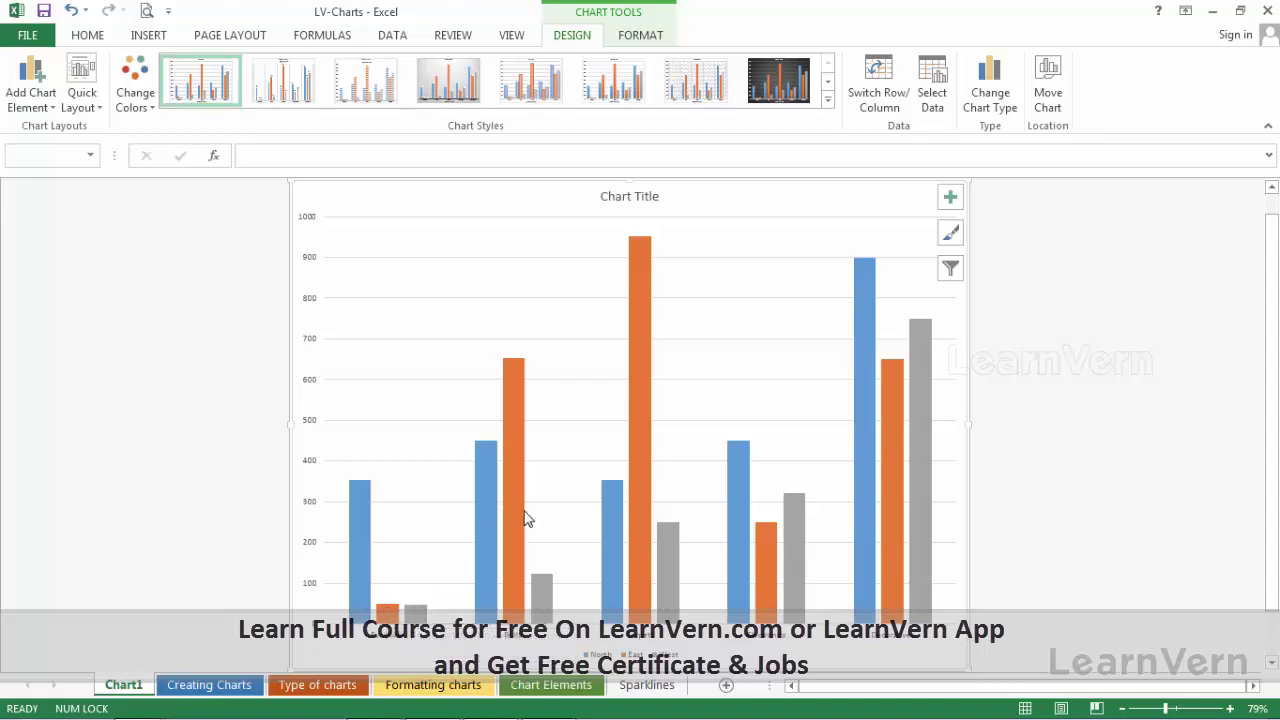
mouse_move(527, 519)
- Dismiss the chart area's shortcut menu and switch back to the Creating Charts sheet
right_click(757, 210)
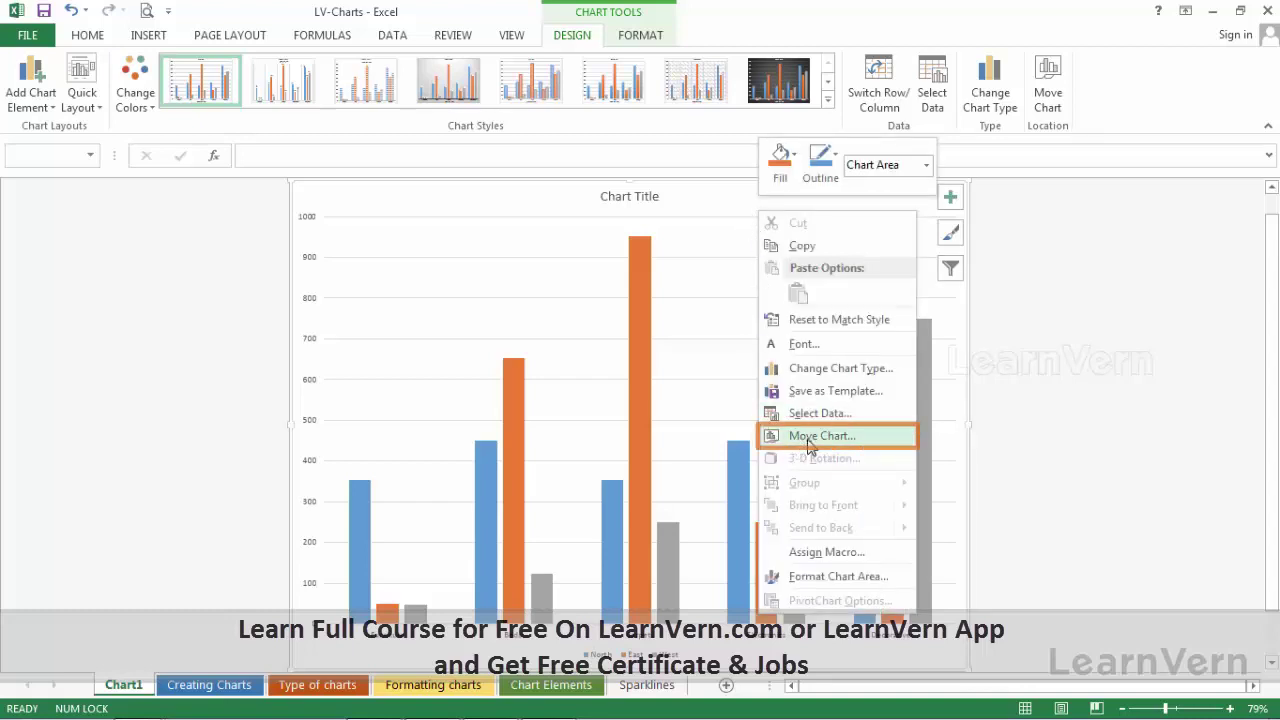
click(532, 220)
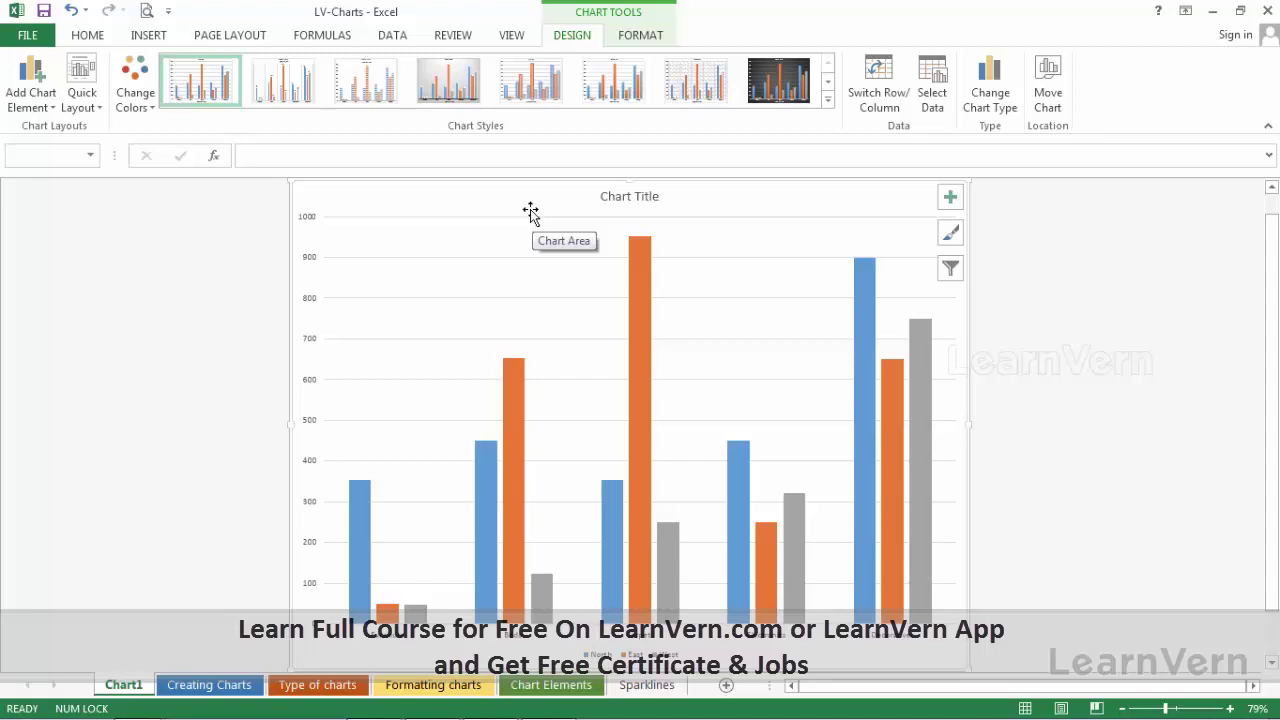
click(215, 685)
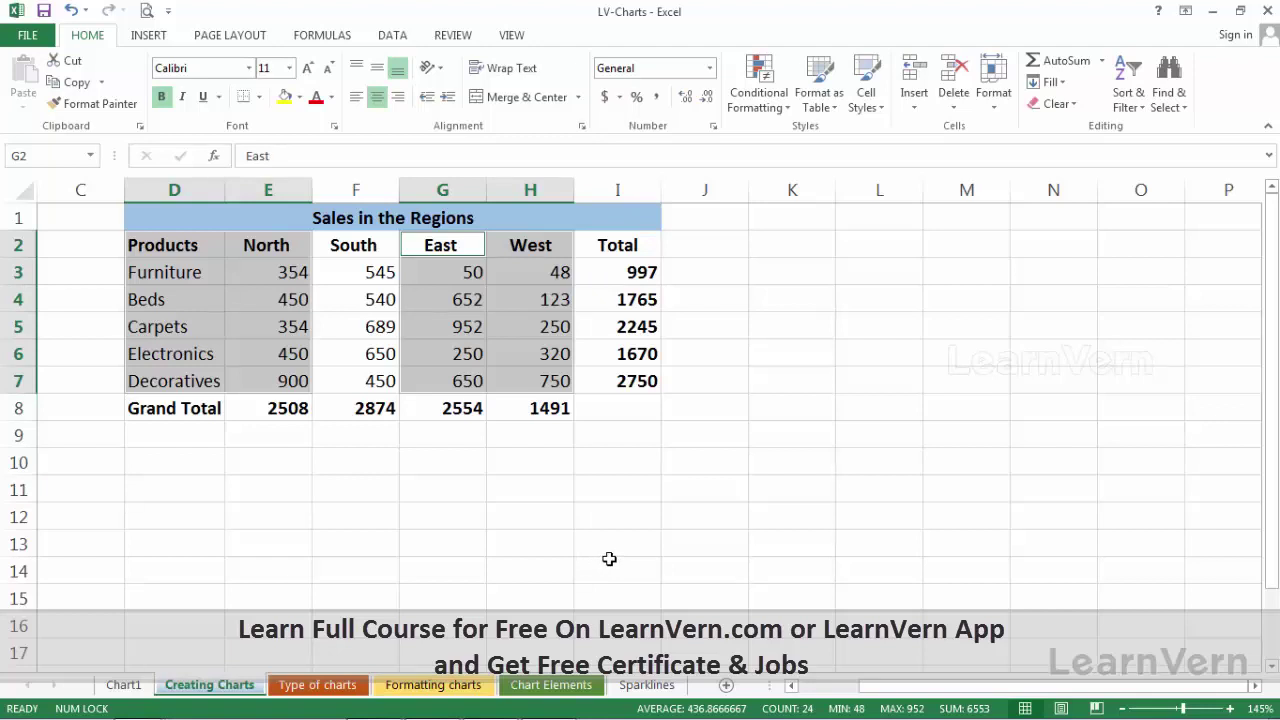
- Select the full D2:H7 sales table and bring up Excel's chart insertion options
click(480, 548)
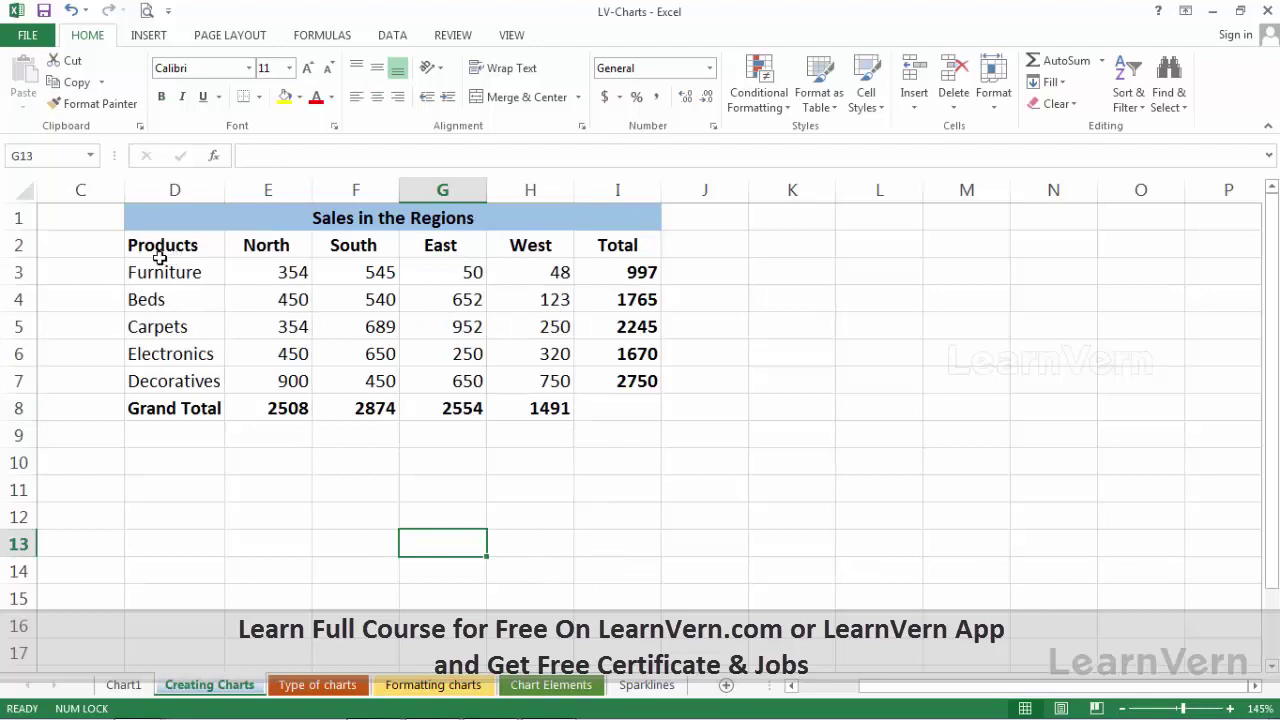
drag(140, 246, 528, 370)
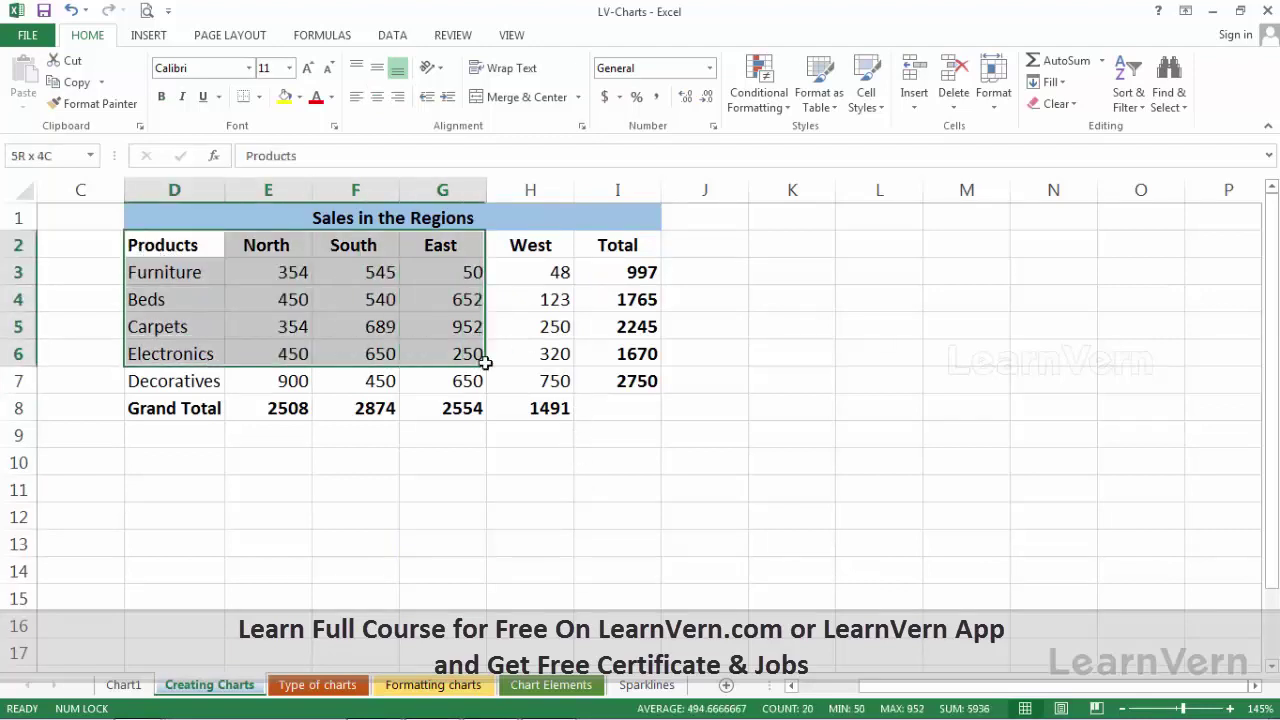
click(528, 372)
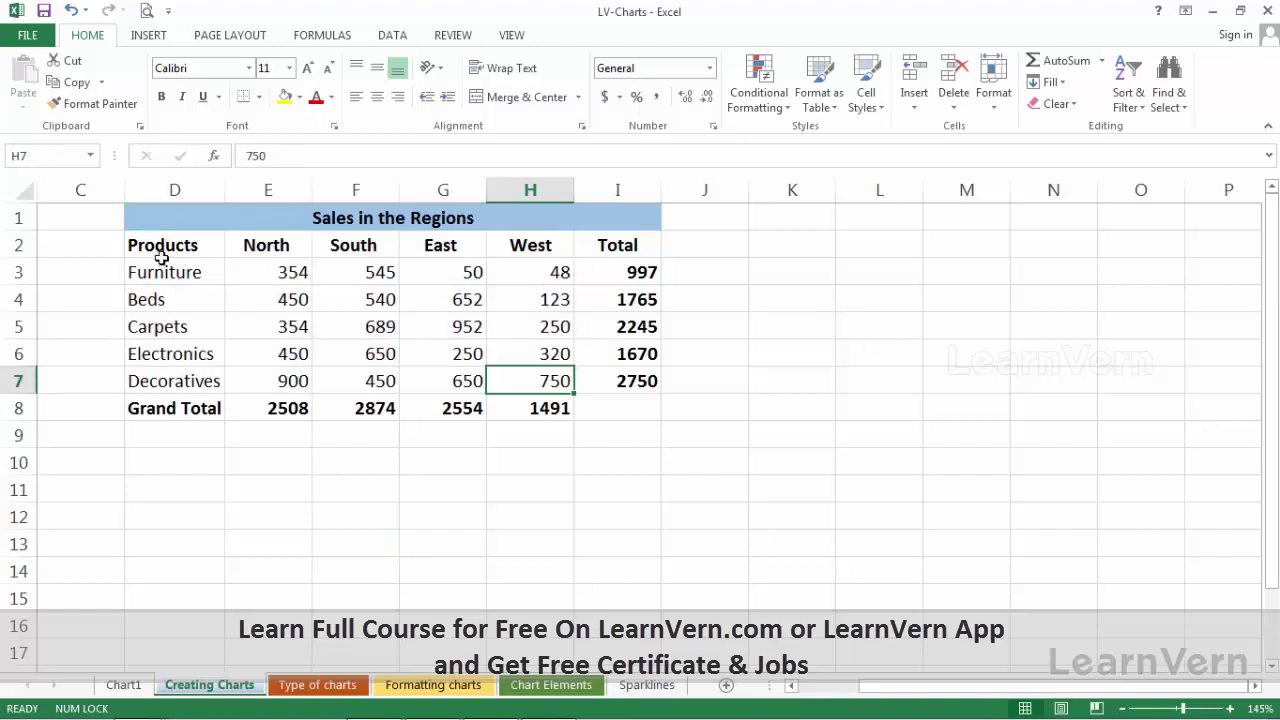
drag(160, 245, 512, 378)
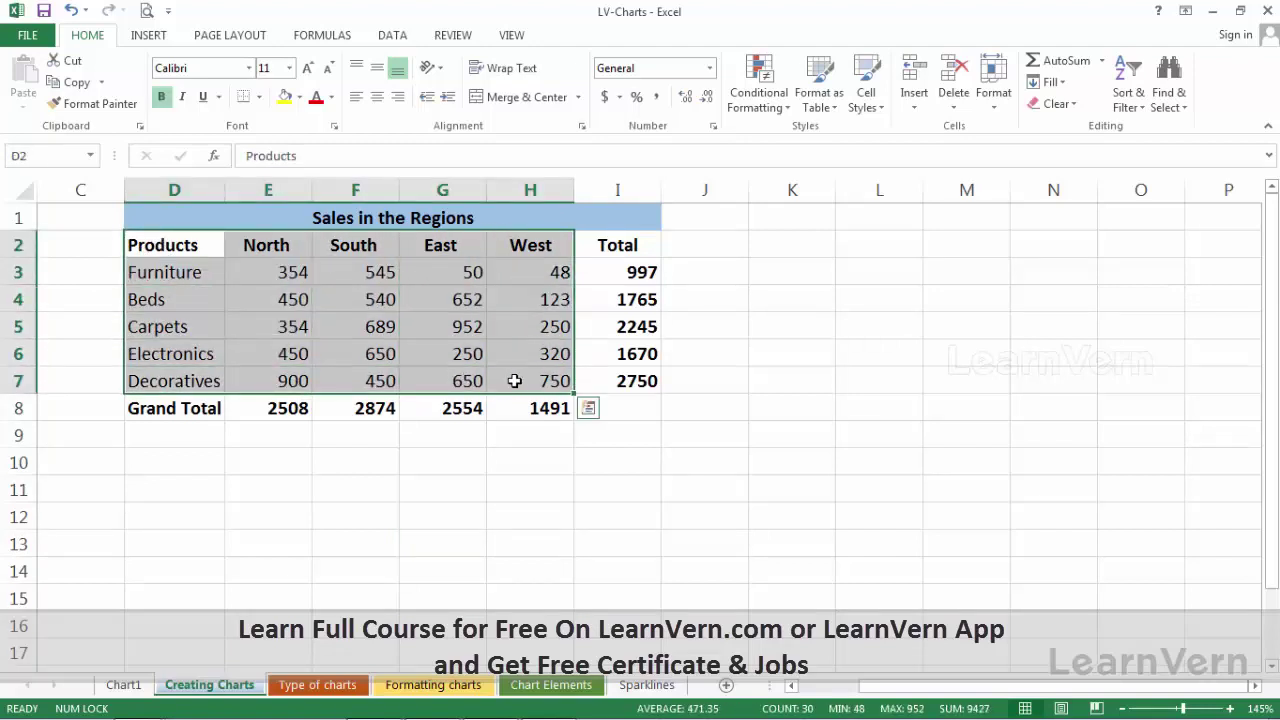
click(149, 40)
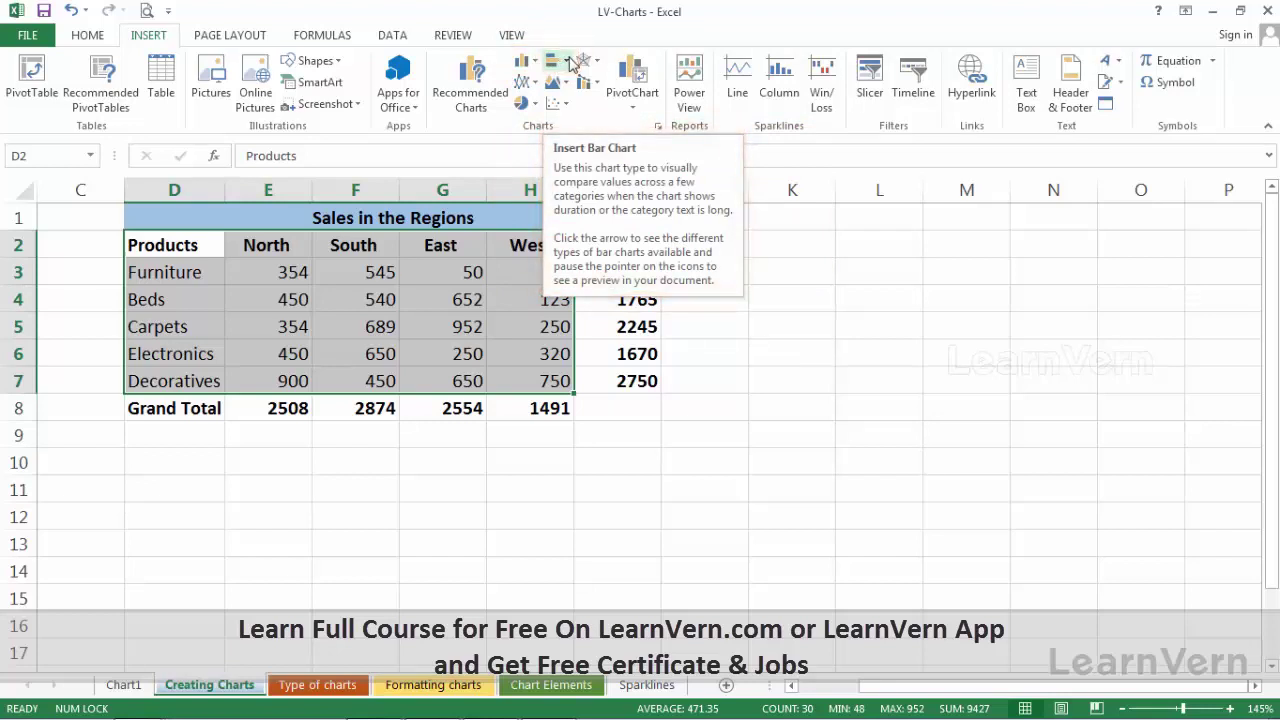
- Insert a clustered bar chart of the regional sales data
click(570, 63)
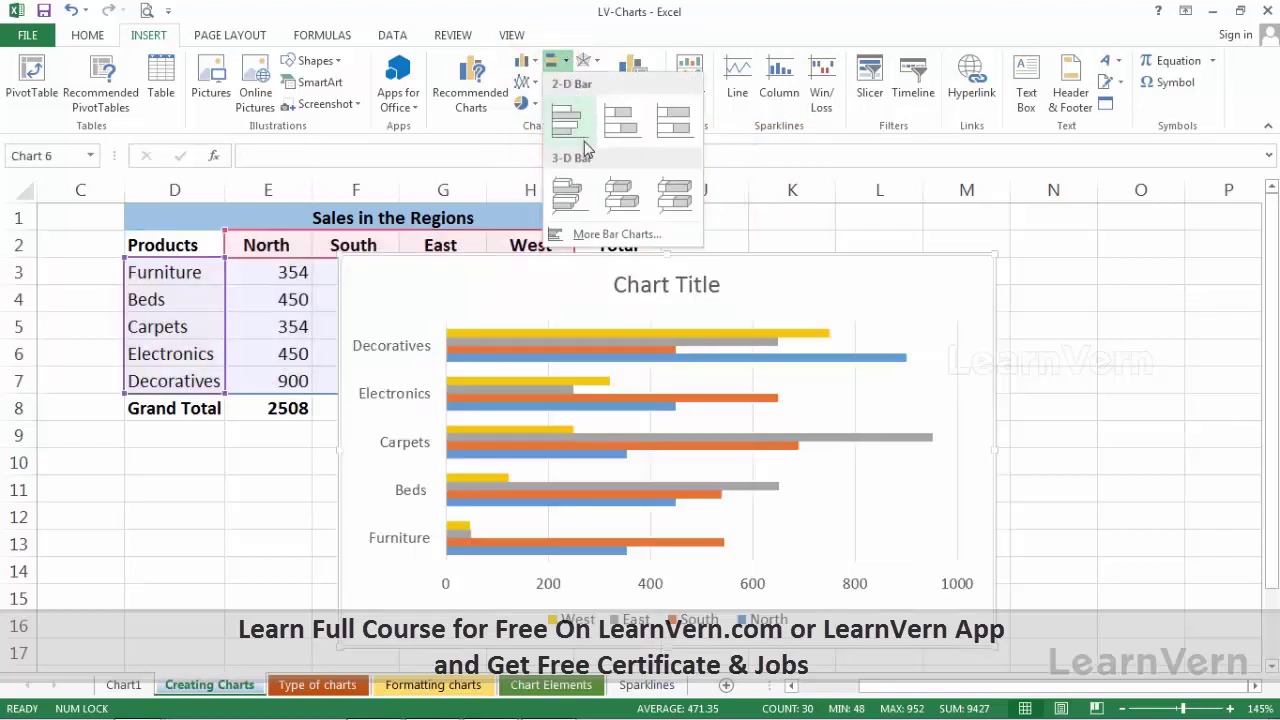
click(570, 122)
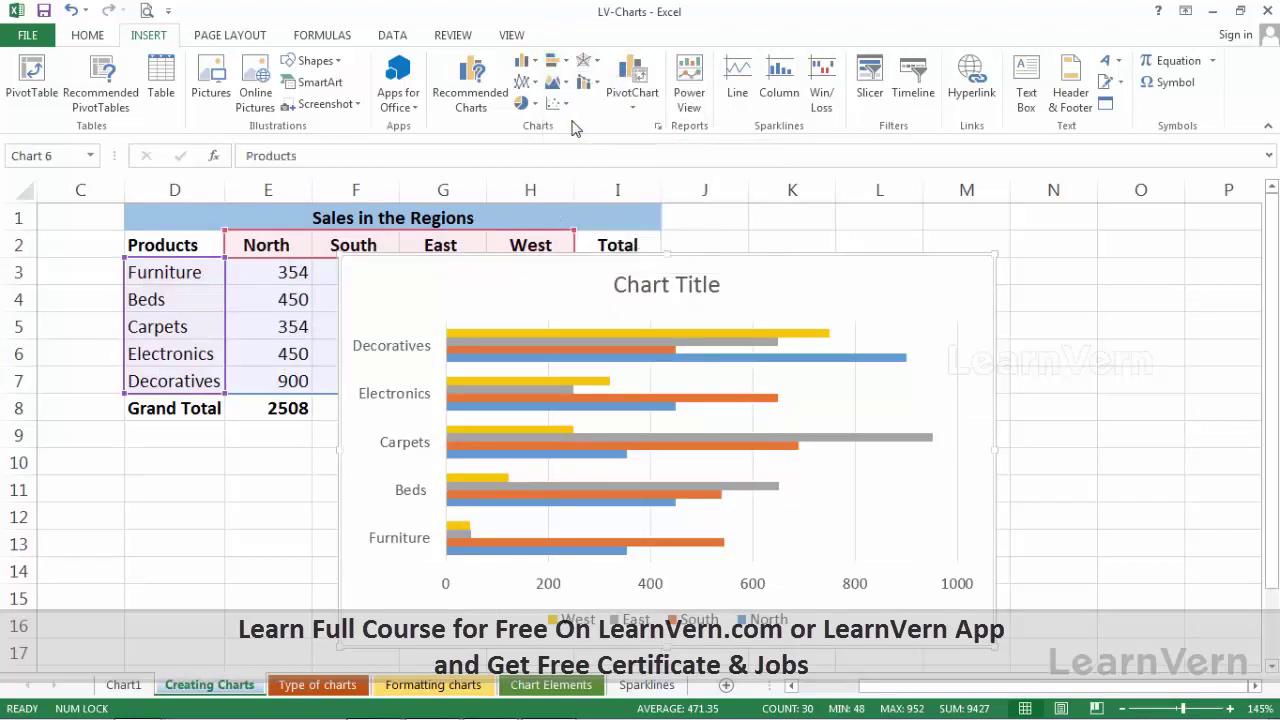
click(717, 280)
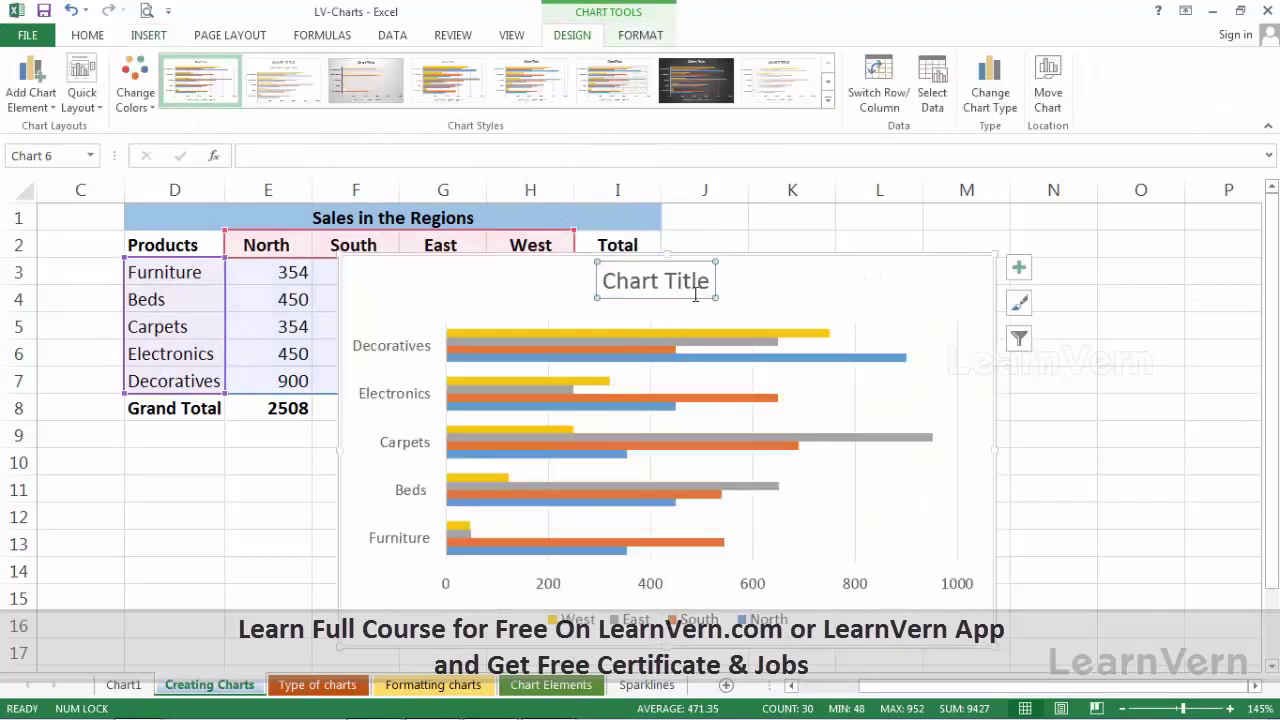
- Move the bar chart to the right of the table, clear of the Total column
drag(743, 286, 961, 257)
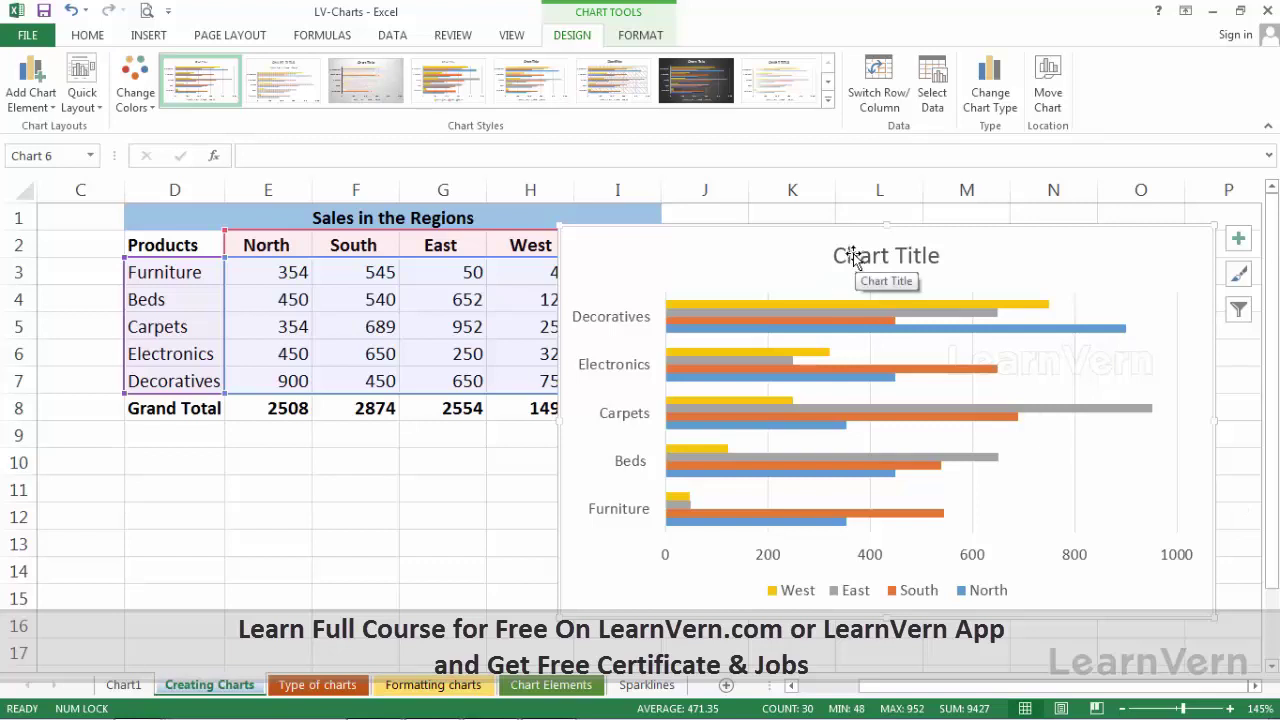
click(531, 465)
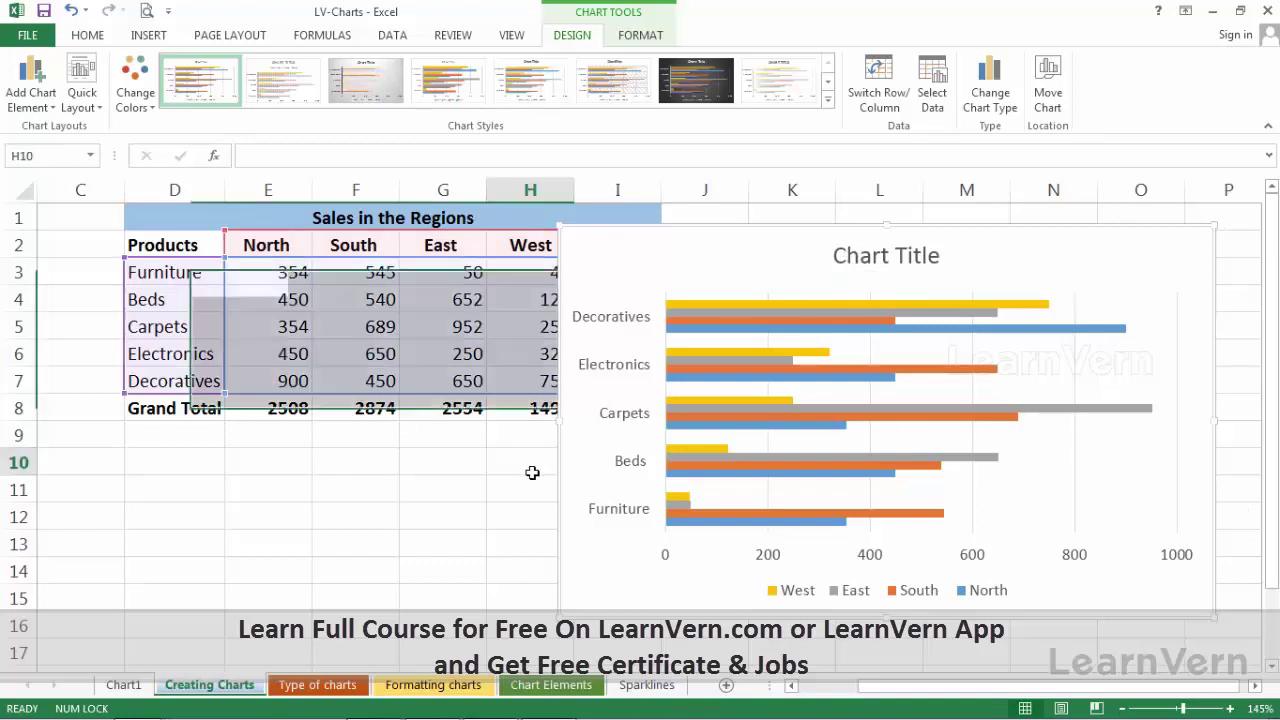
click(577, 241)
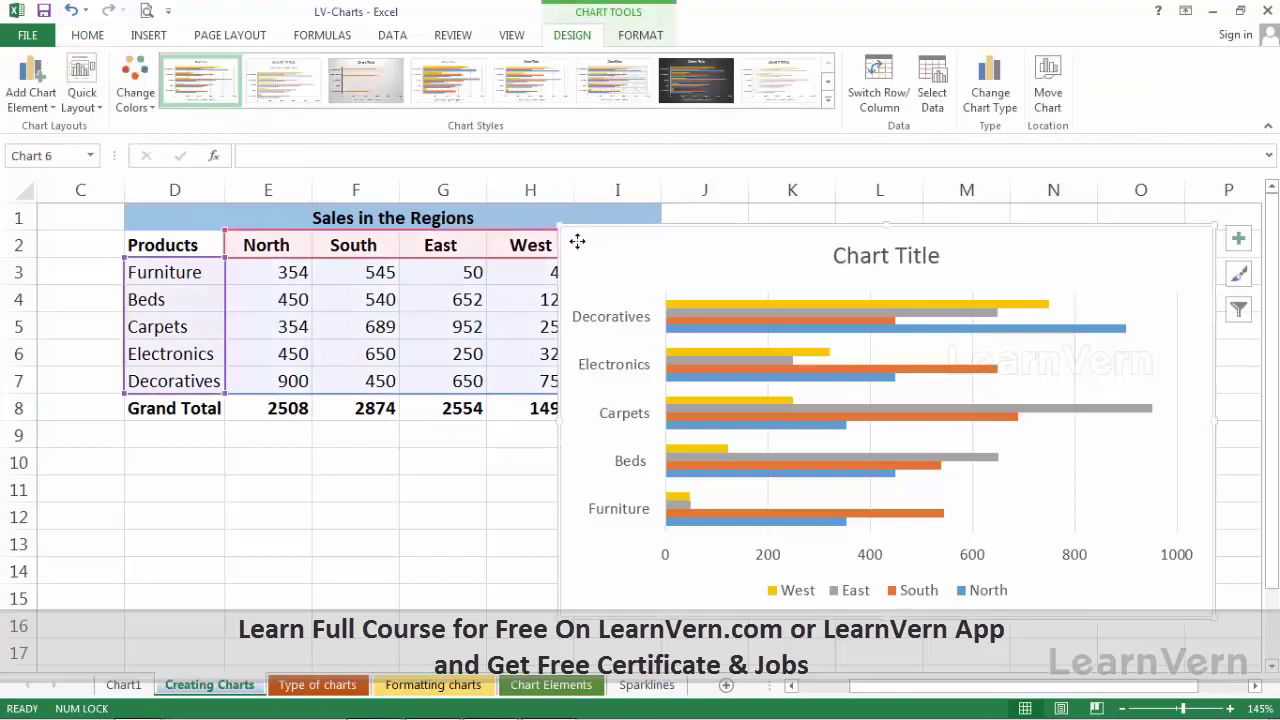
drag(576, 236, 713, 328)
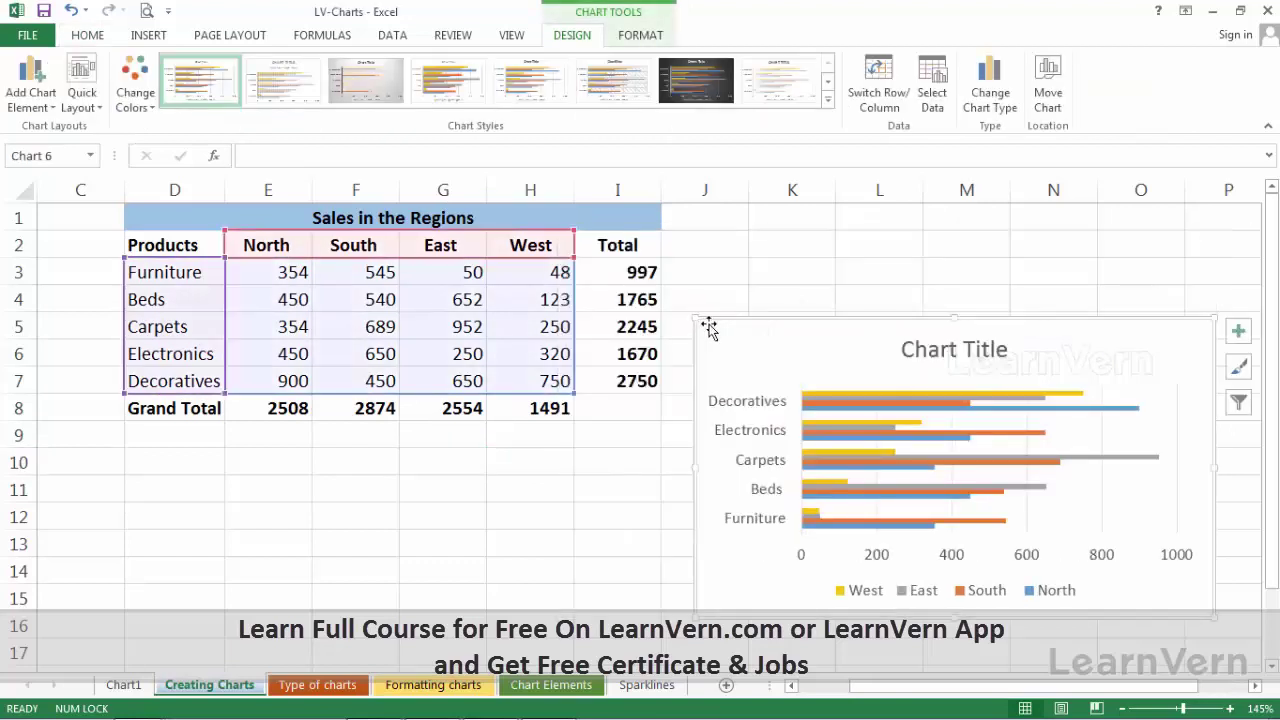